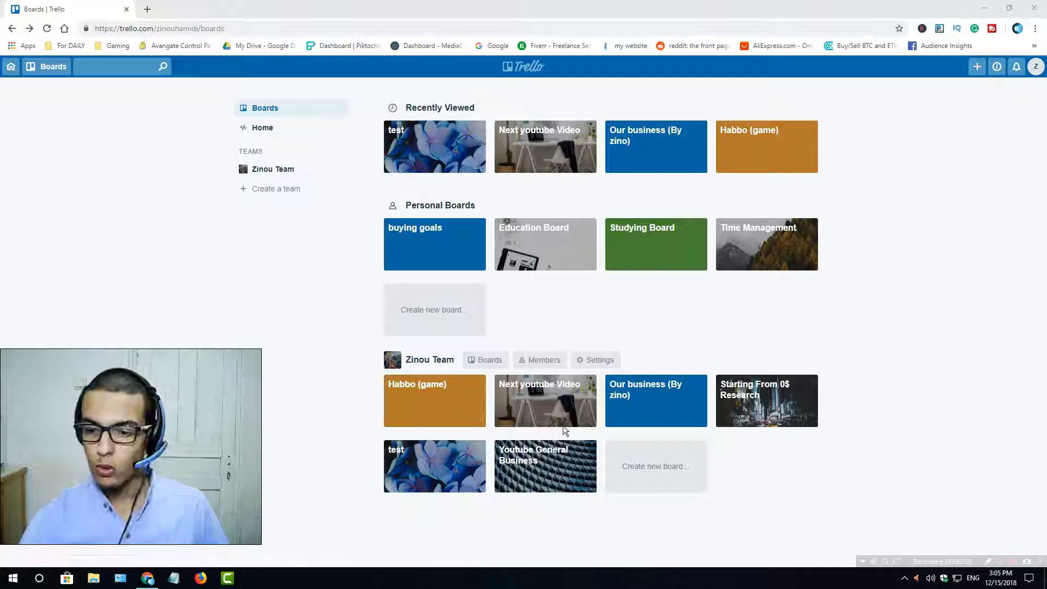
Open the Next youtube Video board and review the description of the Next Video (ideas list) card.
{"action": "left_click", "coordinate": [551, 409]}
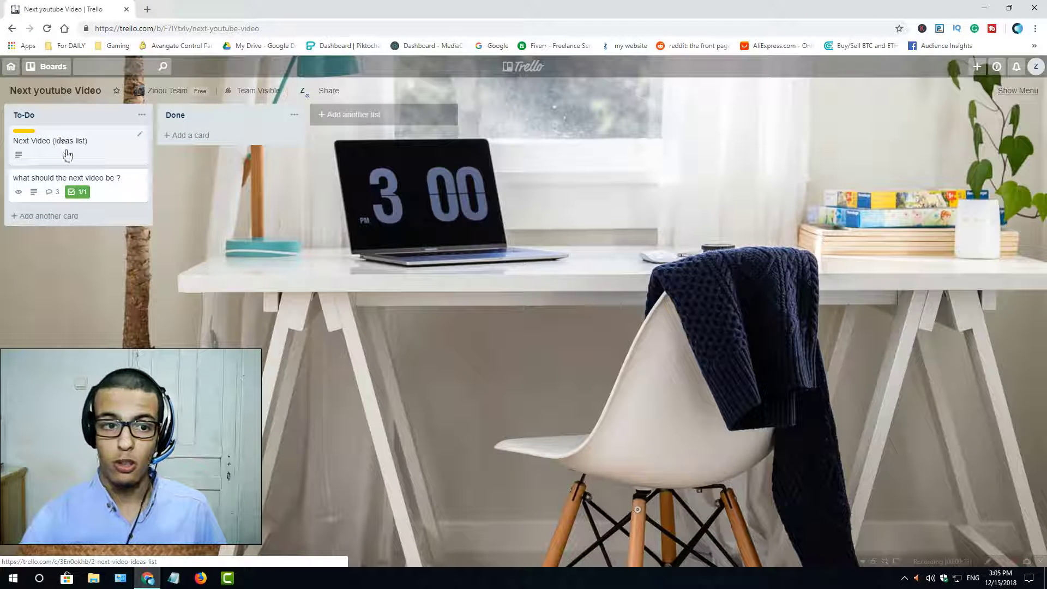
{"action": "left_click", "coordinate": [61, 140]}
{"action": "left_click", "coordinate": [501, 97]}
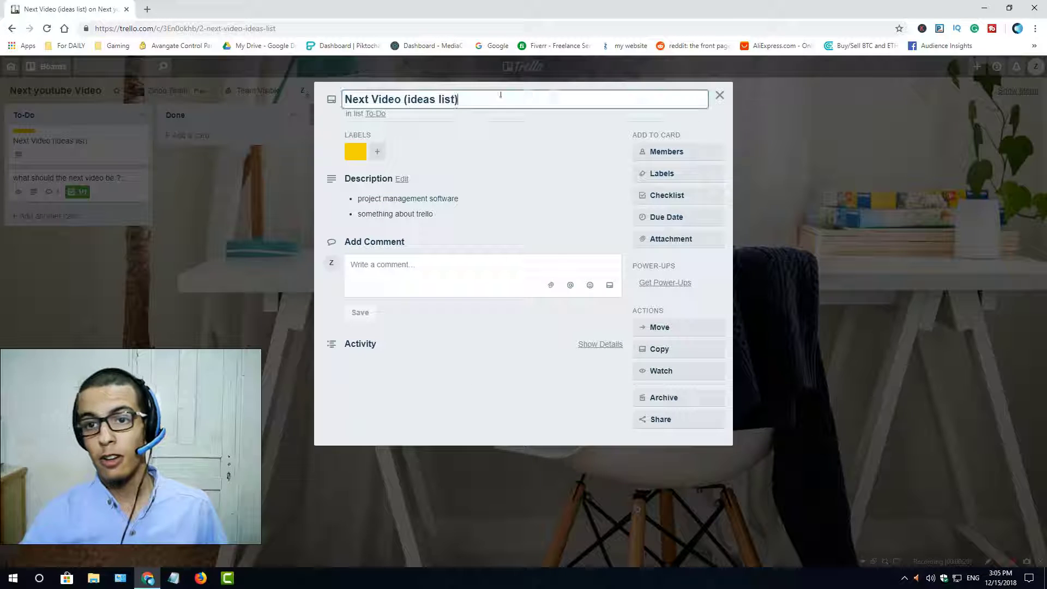
{"action": "left_click", "coordinate": [512, 143]}
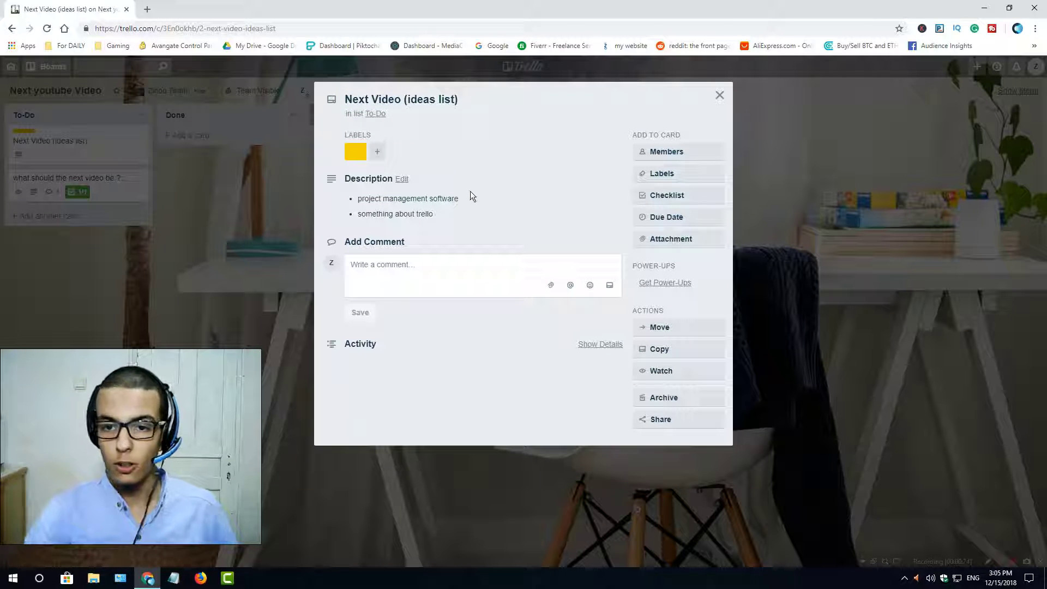
{"action": "left_click", "coordinate": [355, 204]}
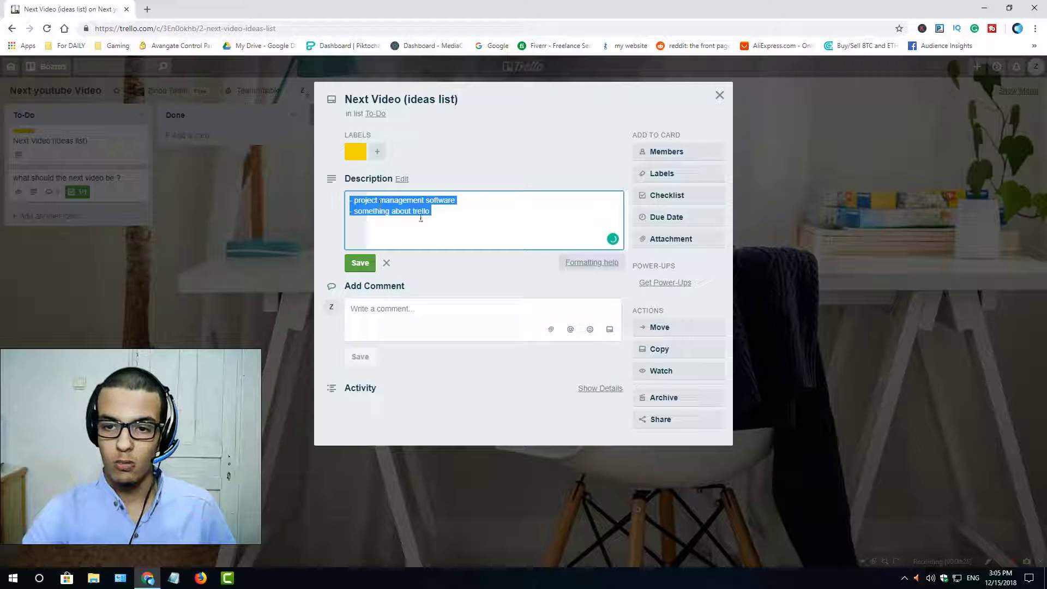
{"action": "left_click", "coordinate": [340, 235]}
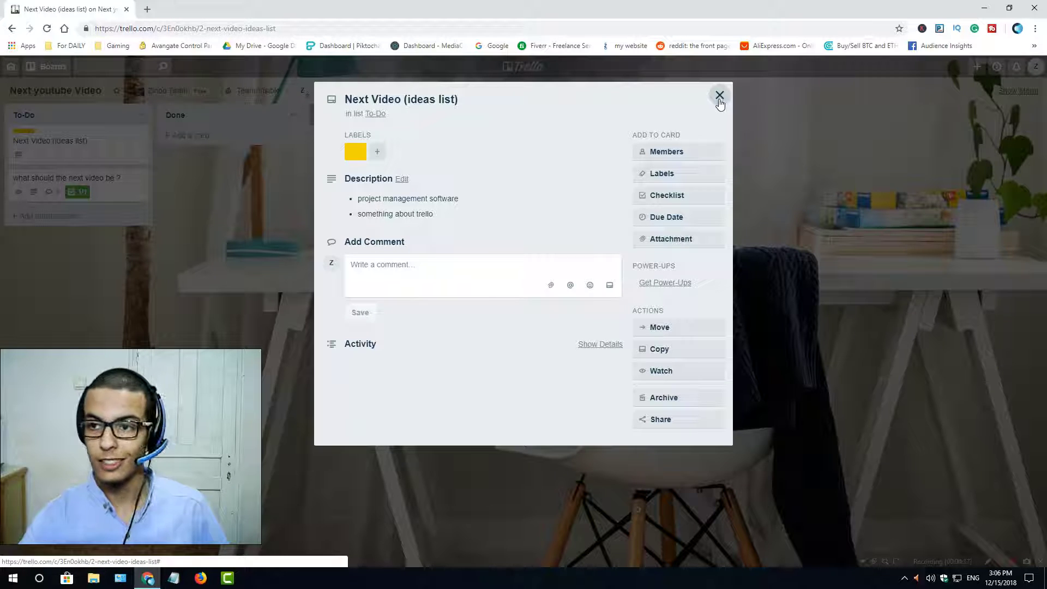
{"action": "left_click", "coordinate": [444, 209]}
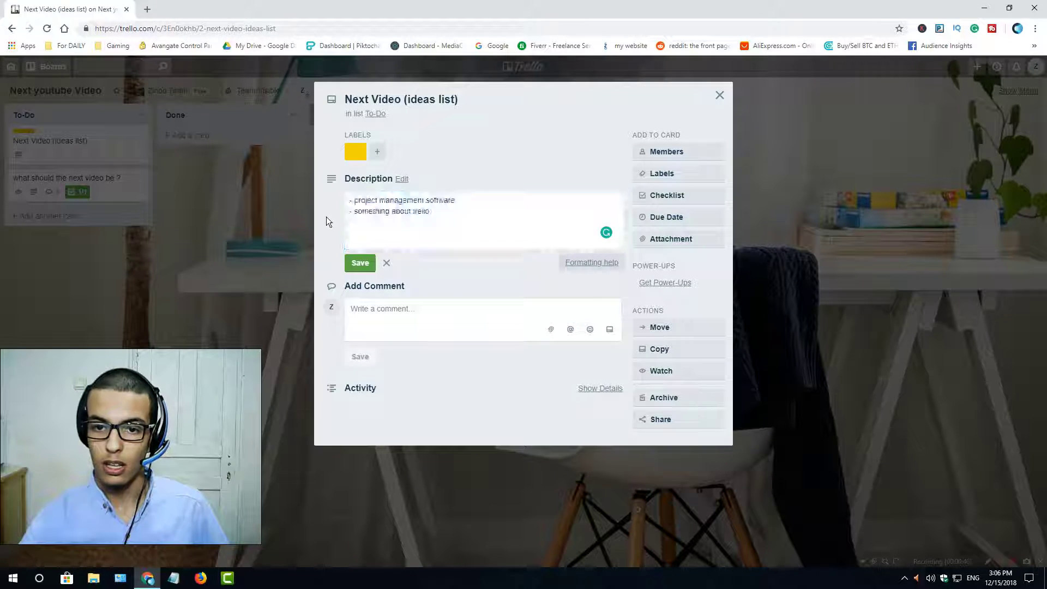
{"action": "left_click", "coordinate": [326, 220]}
{"action": "left_click", "coordinate": [720, 96]}
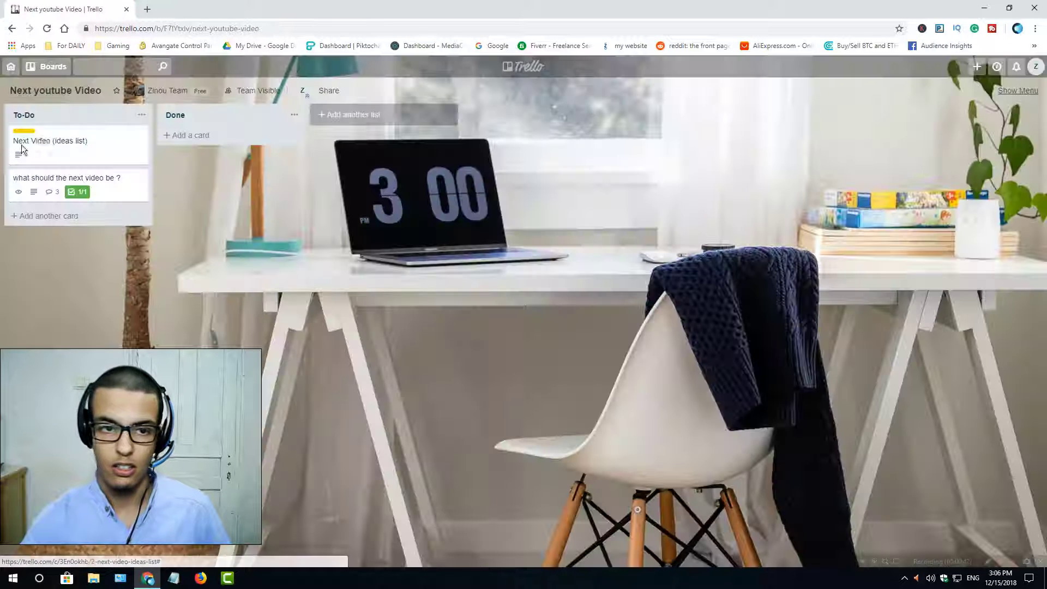
Return to the boards overview and take a brief look at the team's test board.
{"action": "left_click", "coordinate": [9, 67]}
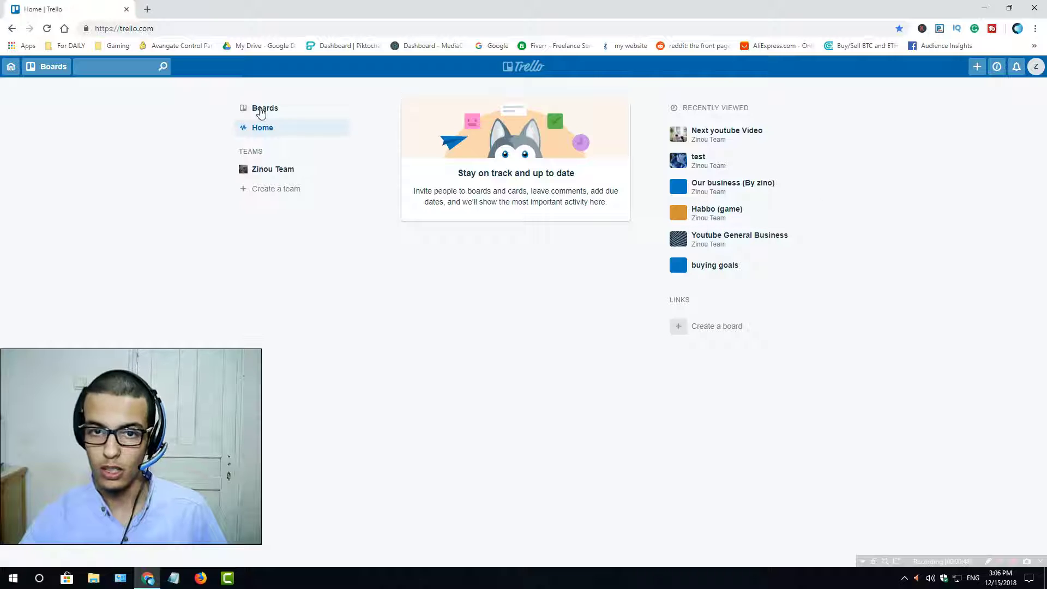
{"action": "left_click", "coordinate": [262, 109]}
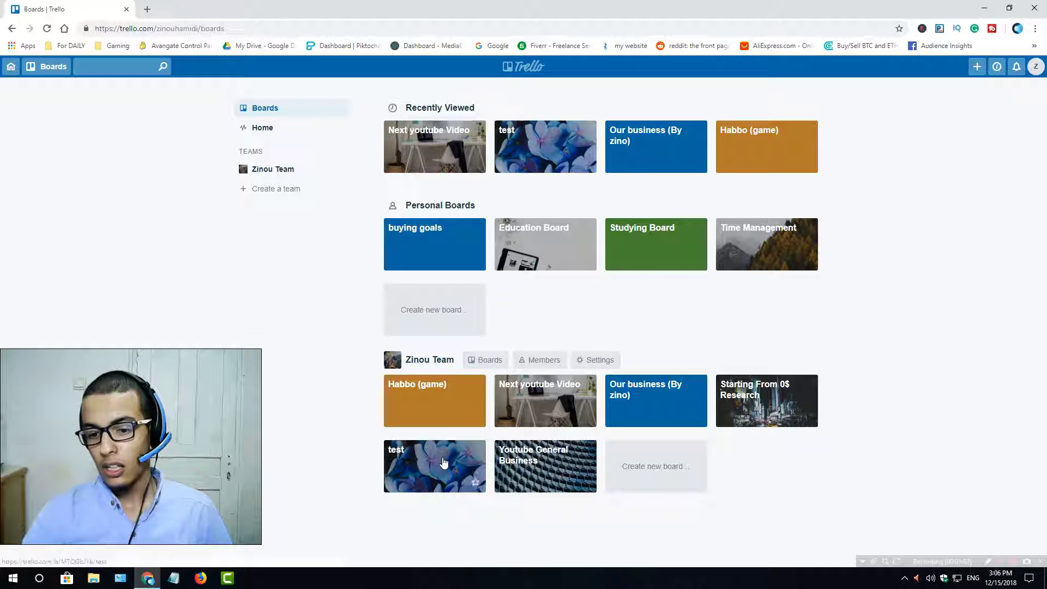
{"action": "left_click", "coordinate": [410, 449]}
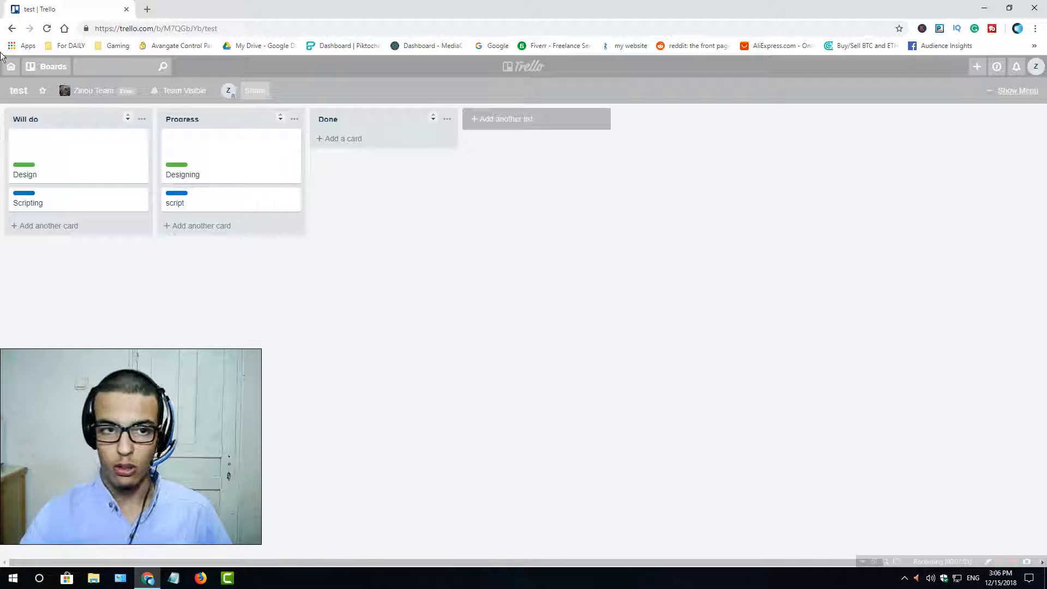
{"action": "left_click", "coordinate": [9, 30]}
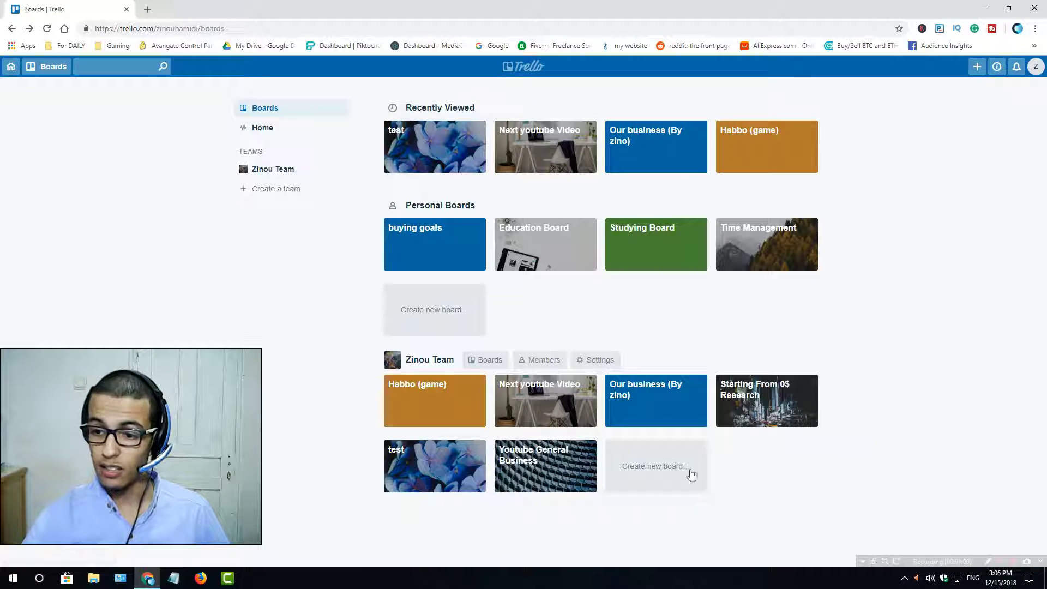
Start a new board for Zinou Team, review the team and visibility choices, and dismiss the board form.
{"action": "left_click", "coordinate": [653, 484]}
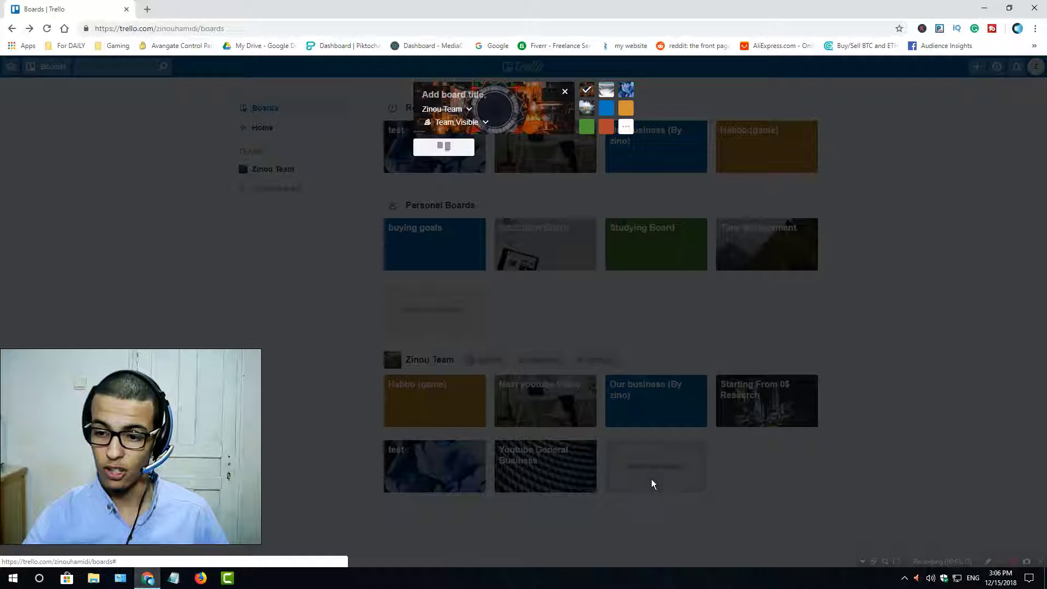
{"action": "left_click", "coordinate": [463, 109]}
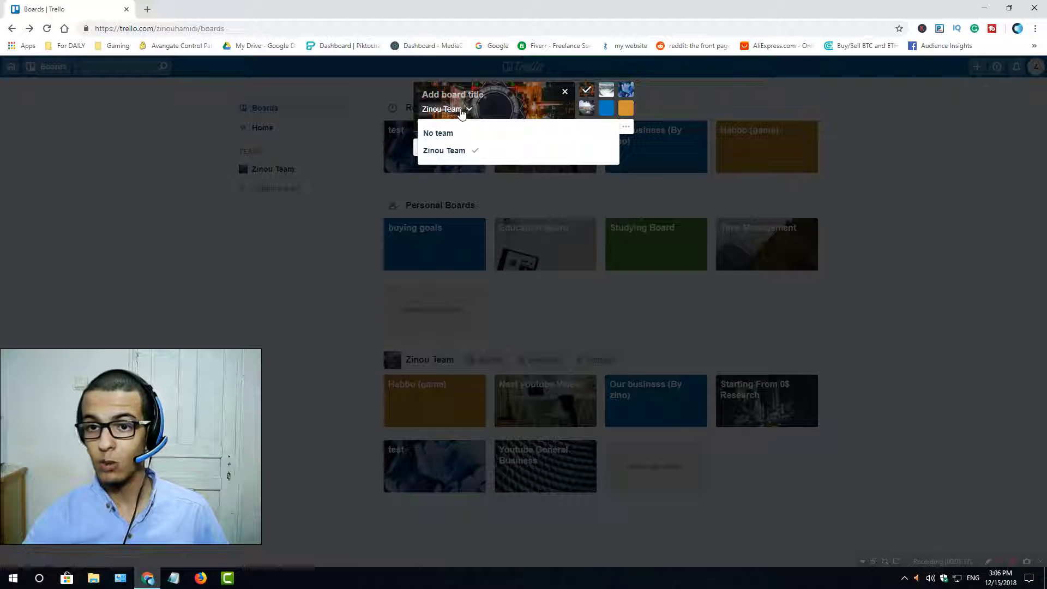
{"action": "left_click", "coordinate": [462, 110]}
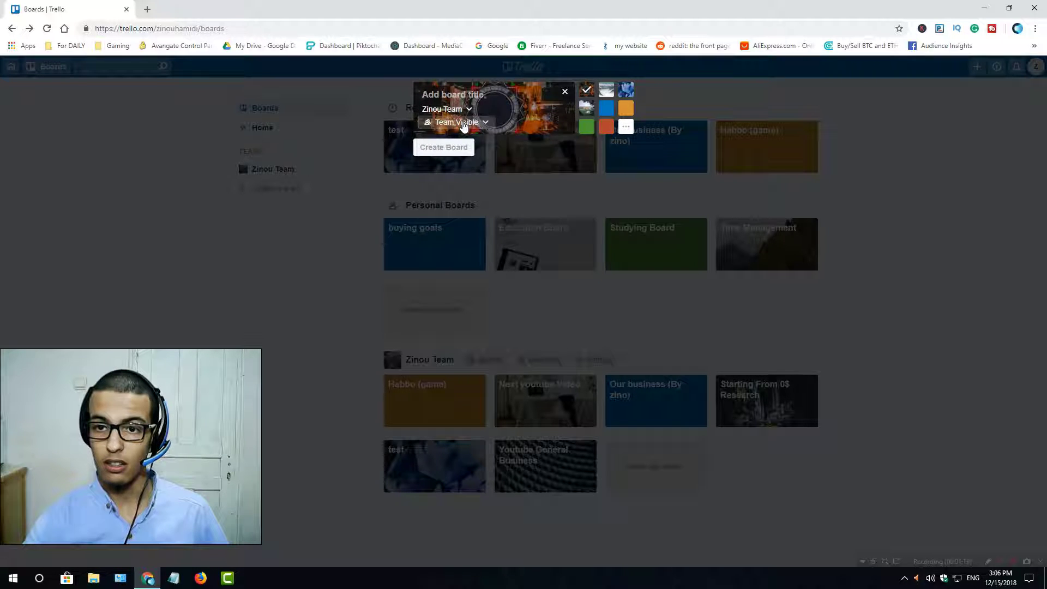
{"action": "left_click", "coordinate": [463, 124]}
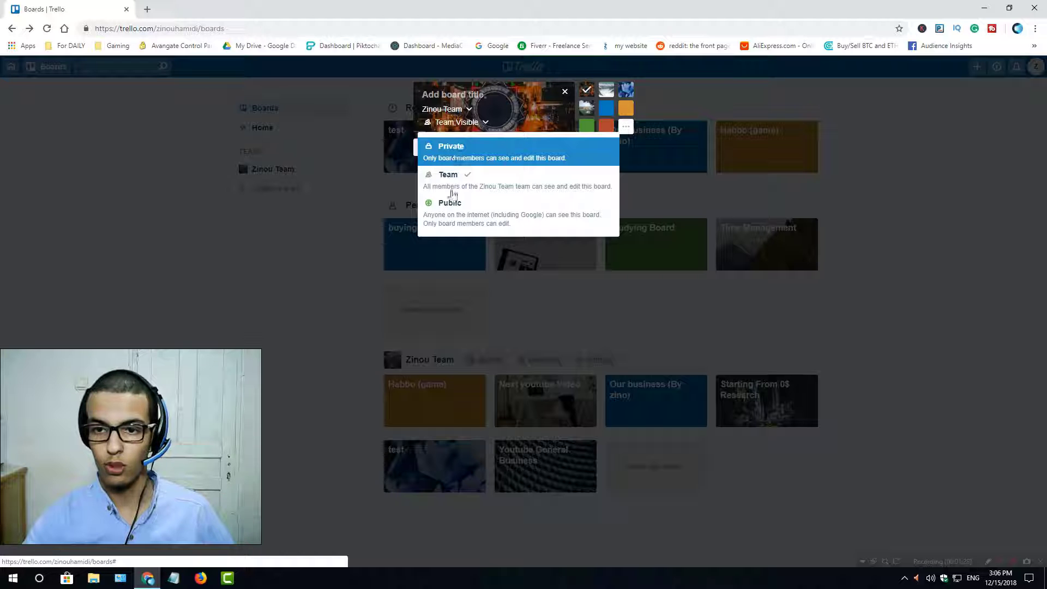
{"action": "left_click", "coordinate": [297, 262]}
{"action": "left_click", "coordinate": [390, 345]}
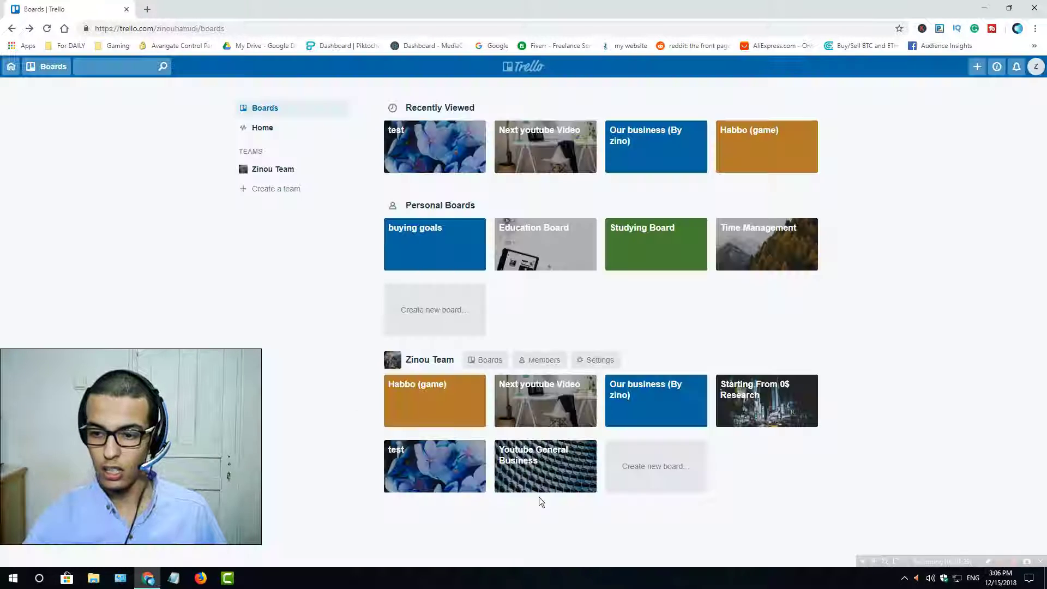
Open the team's test board, look at its background categories, and bring up the board's menu.
{"action": "left_click", "coordinate": [431, 479]}
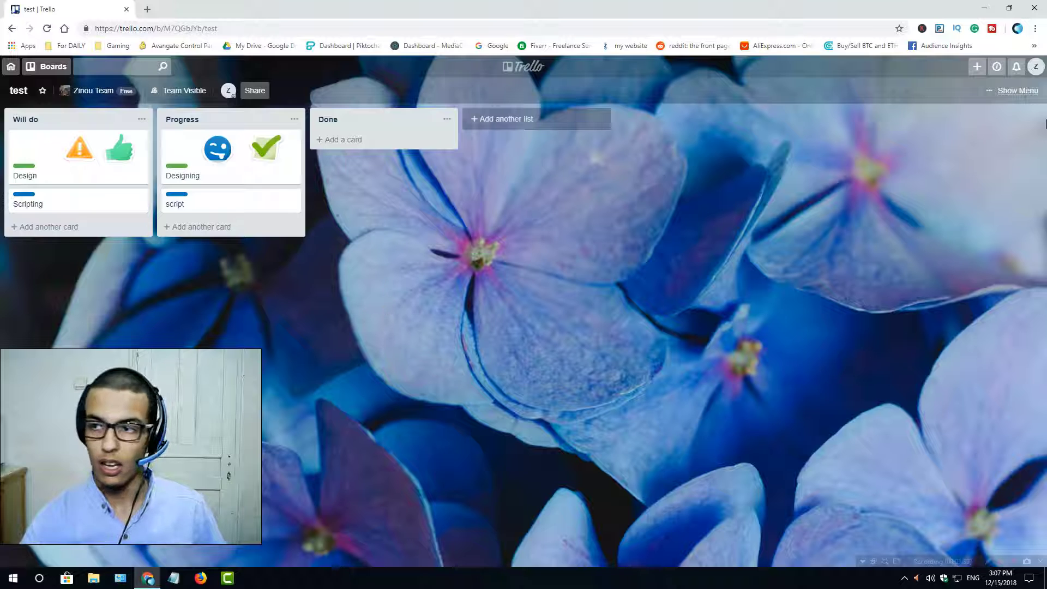
{"action": "left_click", "coordinate": [1003, 89]}
{"action": "left_click", "coordinate": [899, 119]}
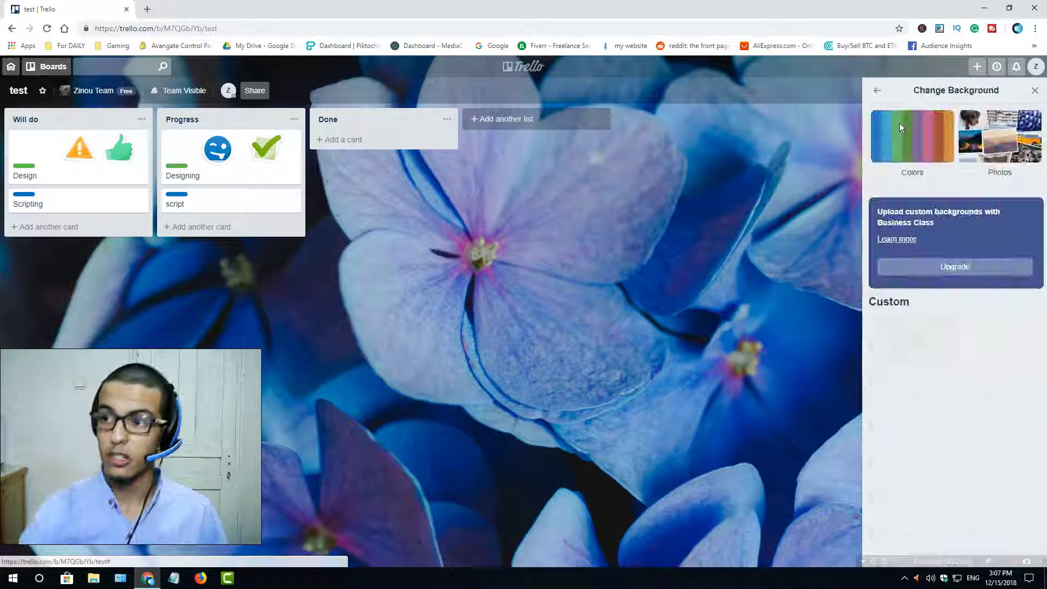
{"action": "left_click", "coordinate": [878, 88]}
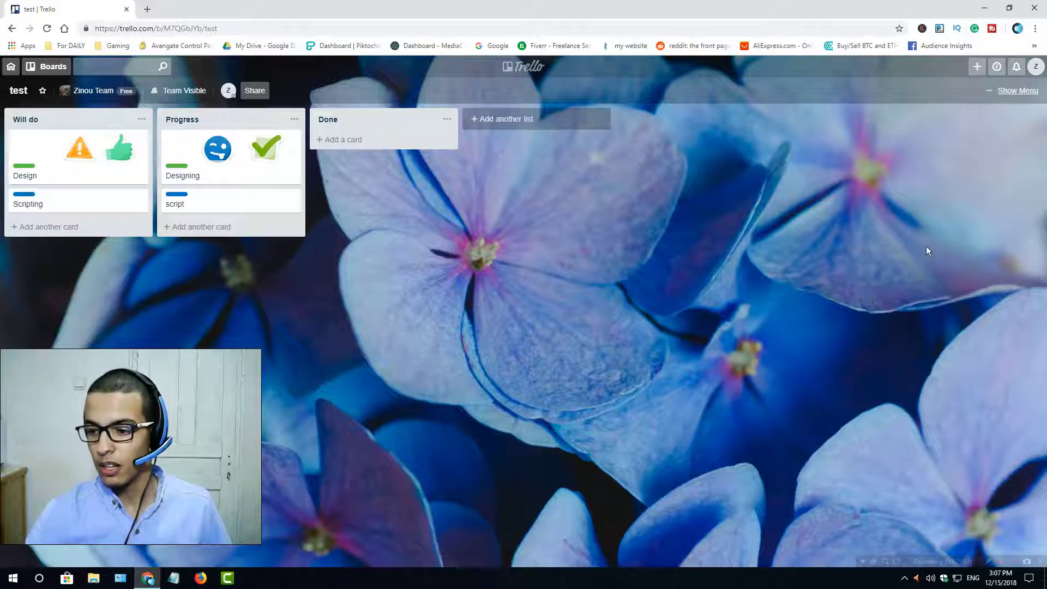
{"action": "left_click", "coordinate": [1017, 96]}
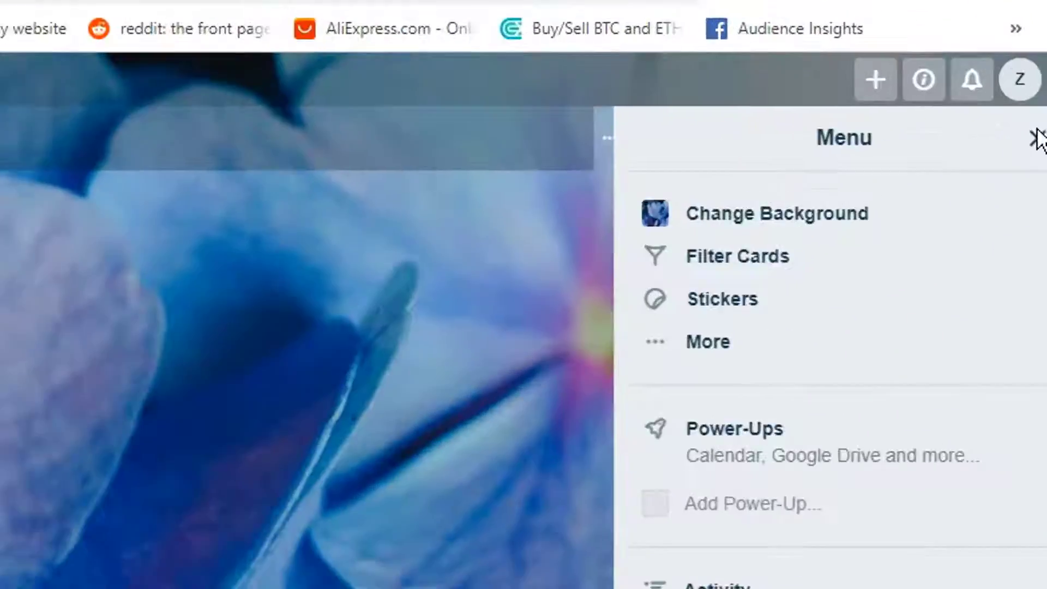
{"action": "left_click", "coordinate": [1036, 138]}
{"action": "left_click", "coordinate": [935, 145]}
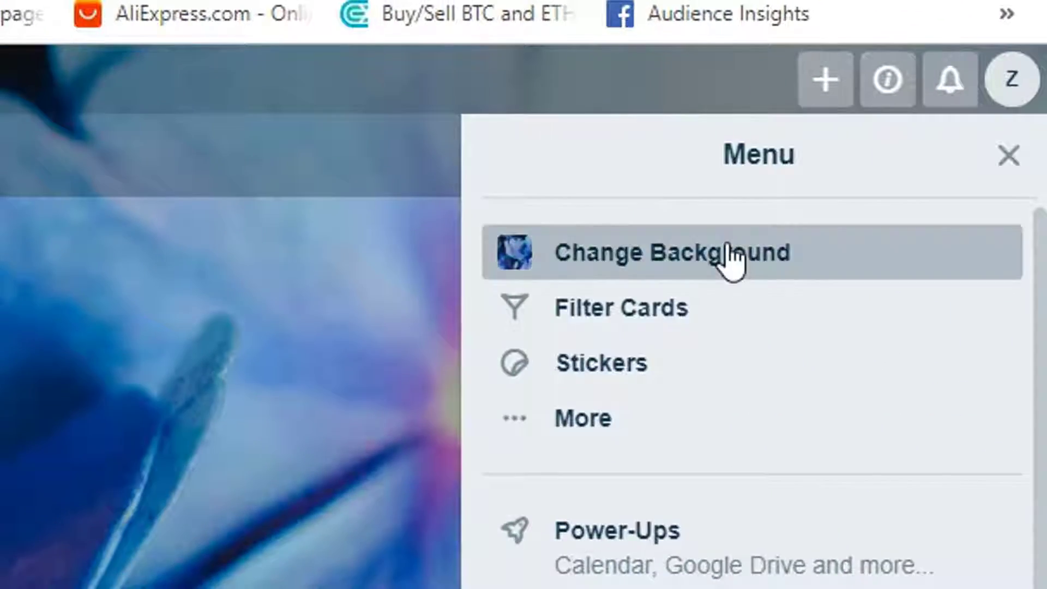
Try the night city skyline photo, and set the board background to the Unsplash photo of the snowy wooden cabin.
{"action": "left_click", "coordinate": [730, 256]}
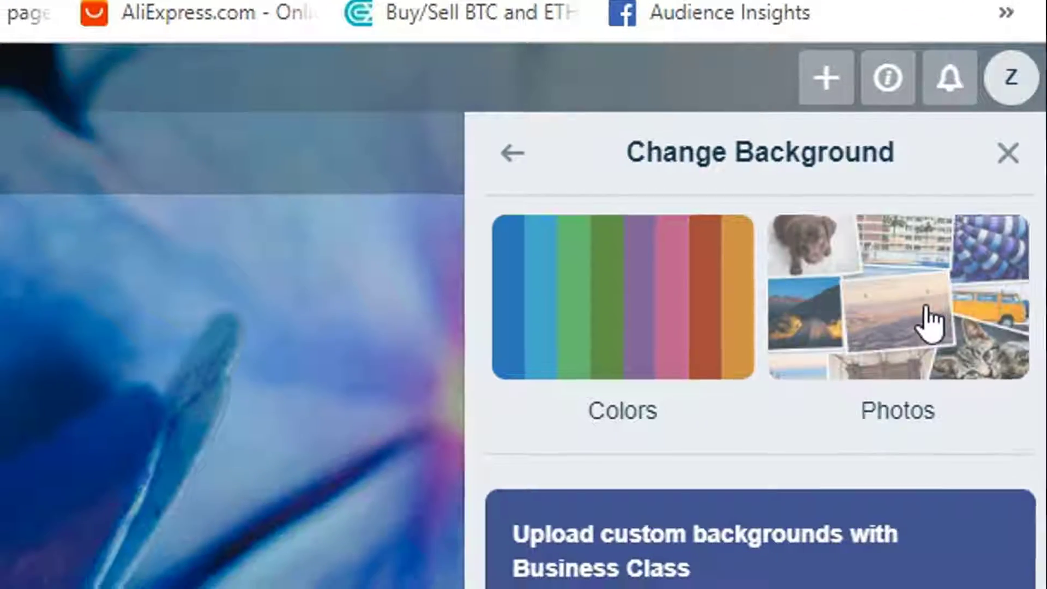
{"action": "left_click", "coordinate": [930, 321]}
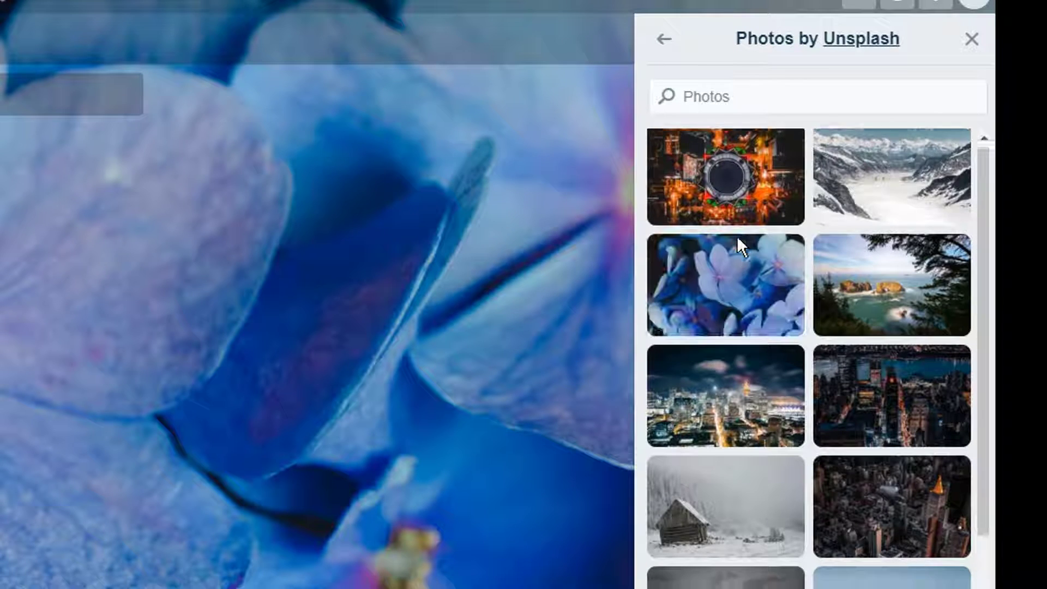
{"action": "scroll", "coordinate": [737, 239], "scroll_direction": "down", "scroll_amount": 3}
{"action": "scroll", "coordinate": [738, 362], "scroll_direction": "up", "scroll_amount": 3}
{"action": "left_click", "coordinate": [759, 417]}
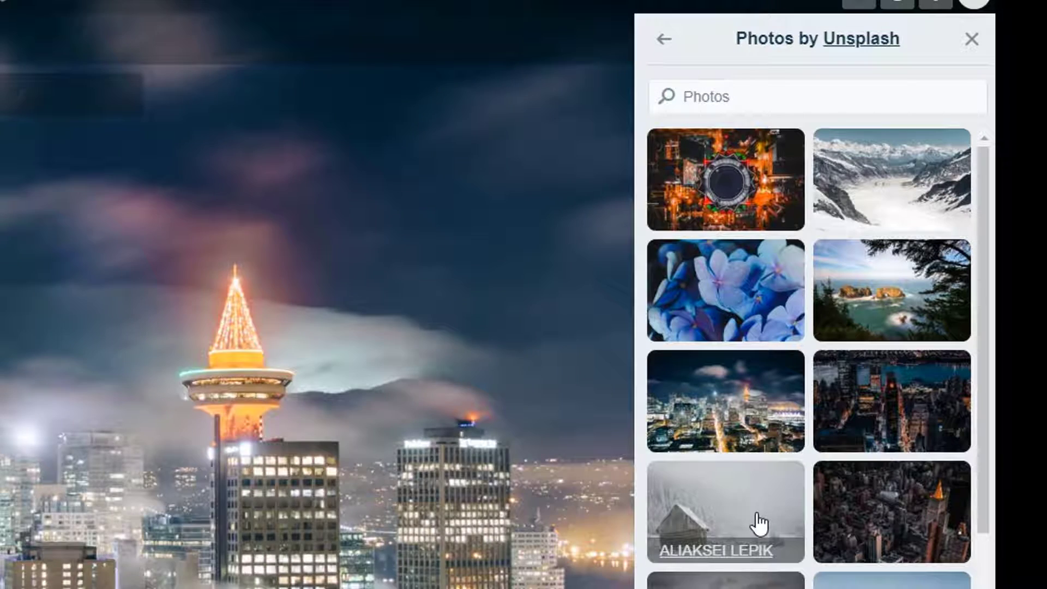
{"action": "left_click", "coordinate": [757, 526]}
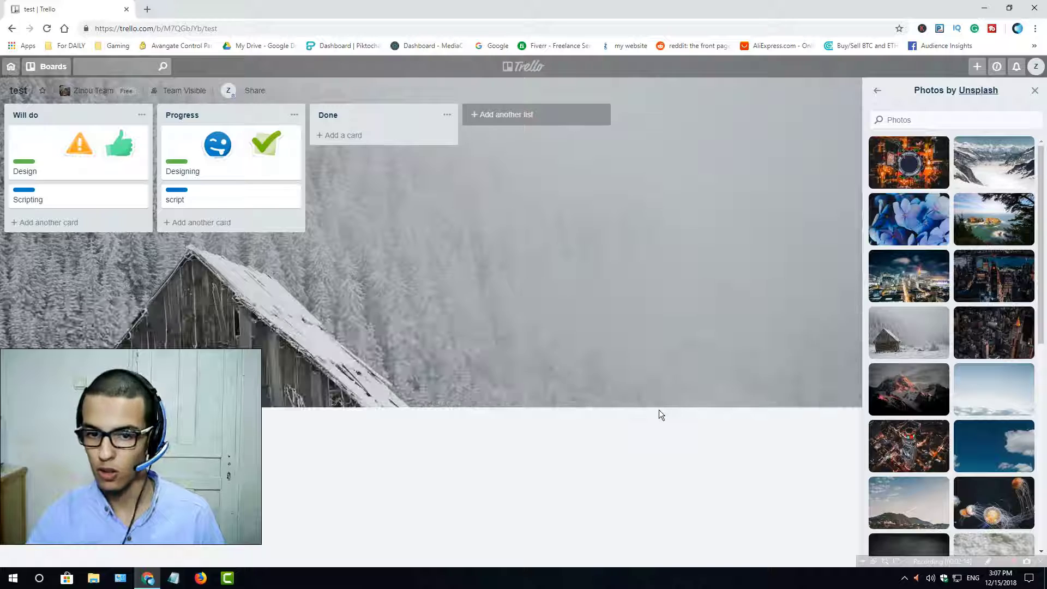
{"action": "left_click", "coordinate": [1034, 90]}
{"action": "left_click", "coordinate": [1014, 96]}
{"action": "left_click", "coordinate": [1034, 92]}
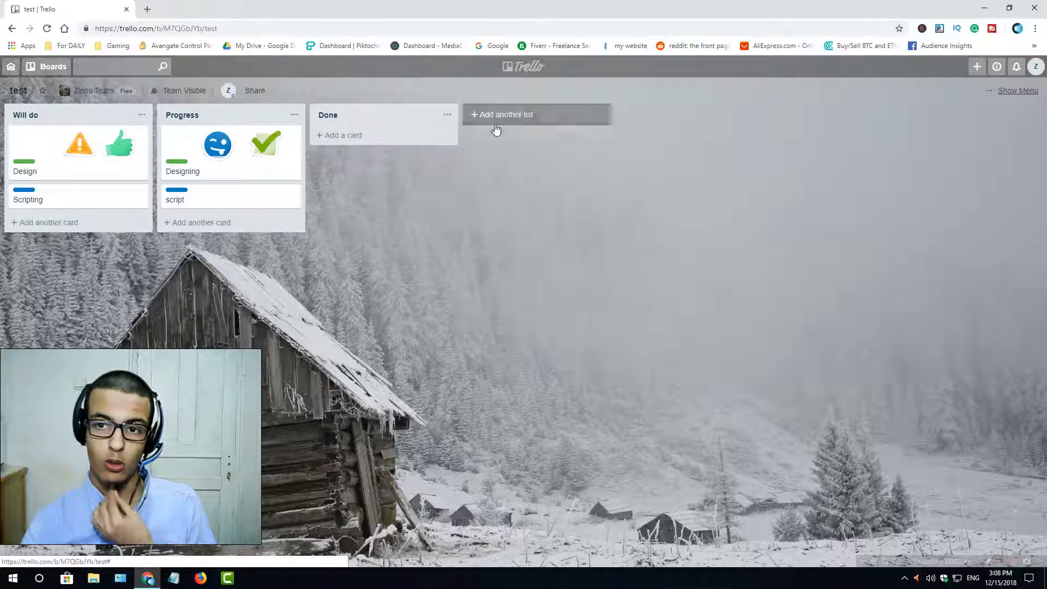
{"action": "left_click", "coordinate": [510, 116]}
{"action": "left_click", "coordinate": [518, 135]}
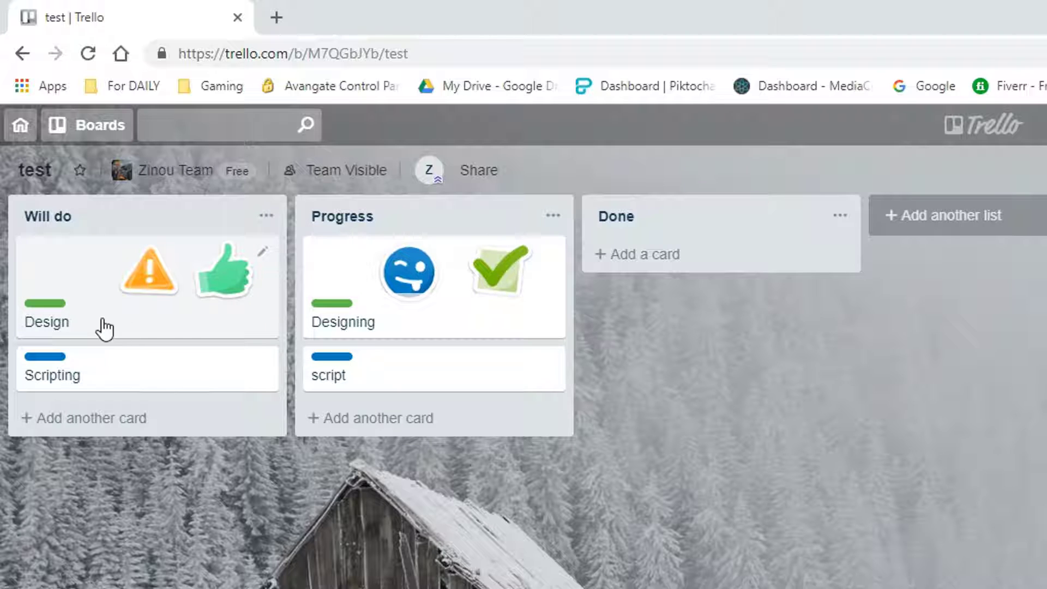
Move the Design card from Will do and the Designing card from Progress into the Done list.
{"action": "left_click_drag", "start_coordinate": [328, 325], "coordinate": [693, 330]}
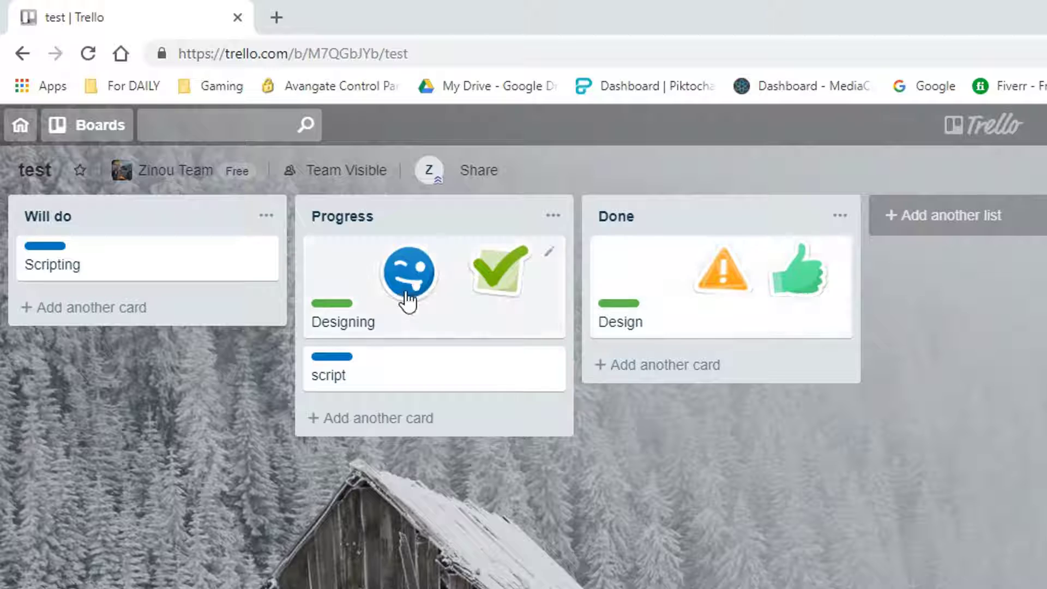
{"action": "left_click_drag", "start_coordinate": [409, 300], "coordinate": [717, 305]}
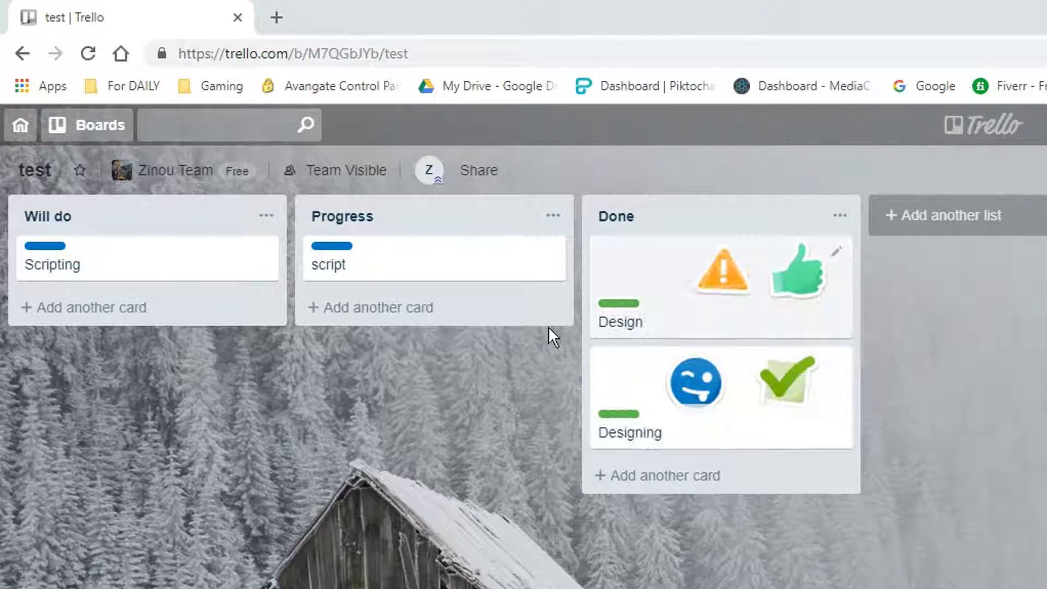
{"action": "left_click_drag", "start_coordinate": [452, 269], "coordinate": [736, 470]}
Move Designing back to Progress below the script card, and Design back to Will do below the Scripting card.
{"action": "left_click_drag", "start_coordinate": [417, 240], "coordinate": [428, 267]}
{"action": "left_click_drag", "start_coordinate": [754, 429], "coordinate": [448, 306]}
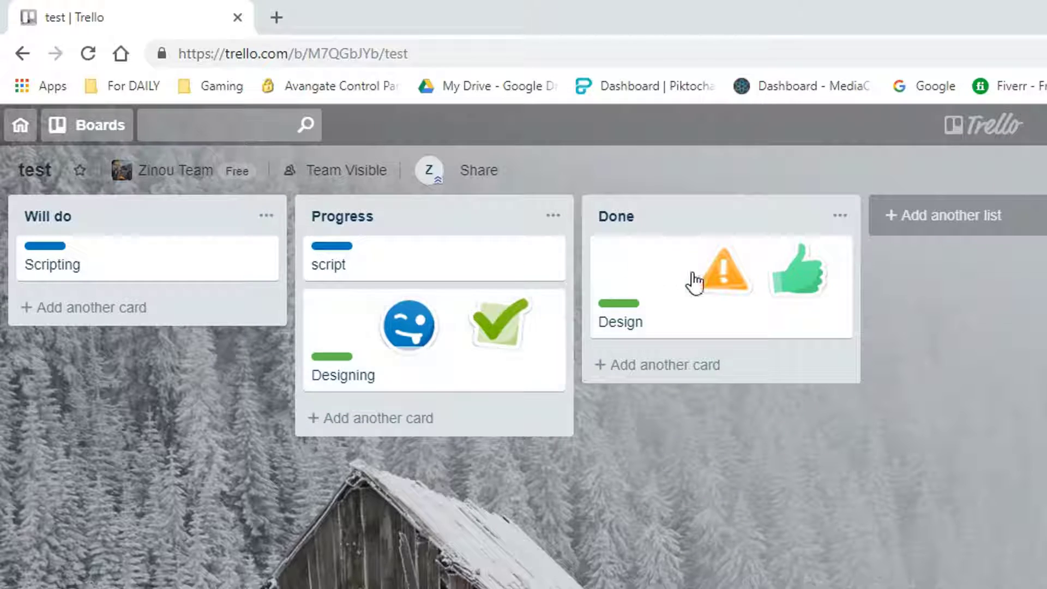
{"action": "left_click_drag", "start_coordinate": [692, 283], "coordinate": [97, 374]}
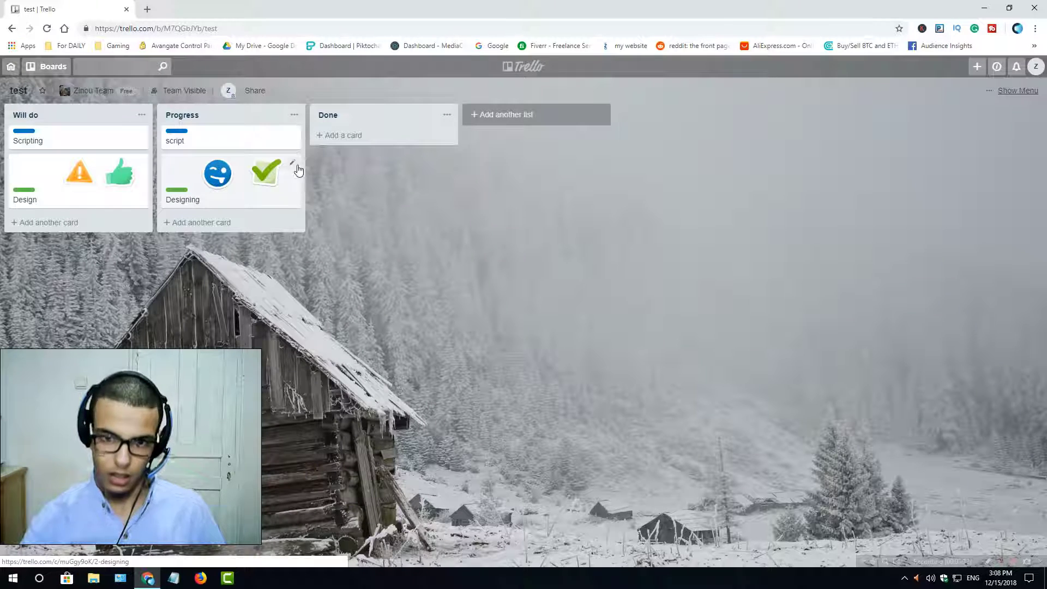
Review the quick edit options of the Designing card in the Progress list and save the card.
{"action": "left_click", "coordinate": [295, 170]}
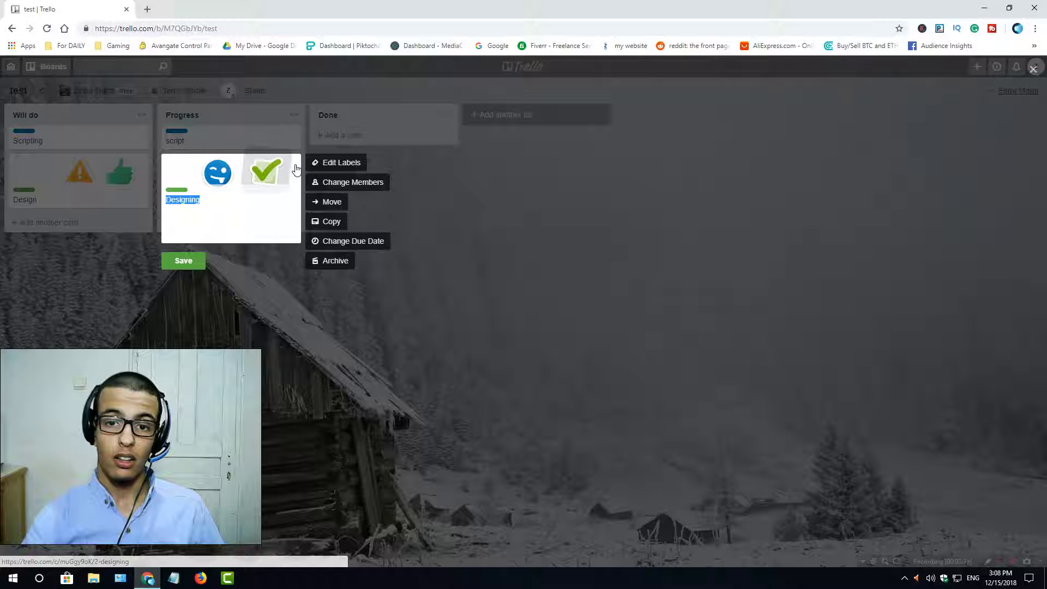
{"action": "left_click", "coordinate": [289, 326]}
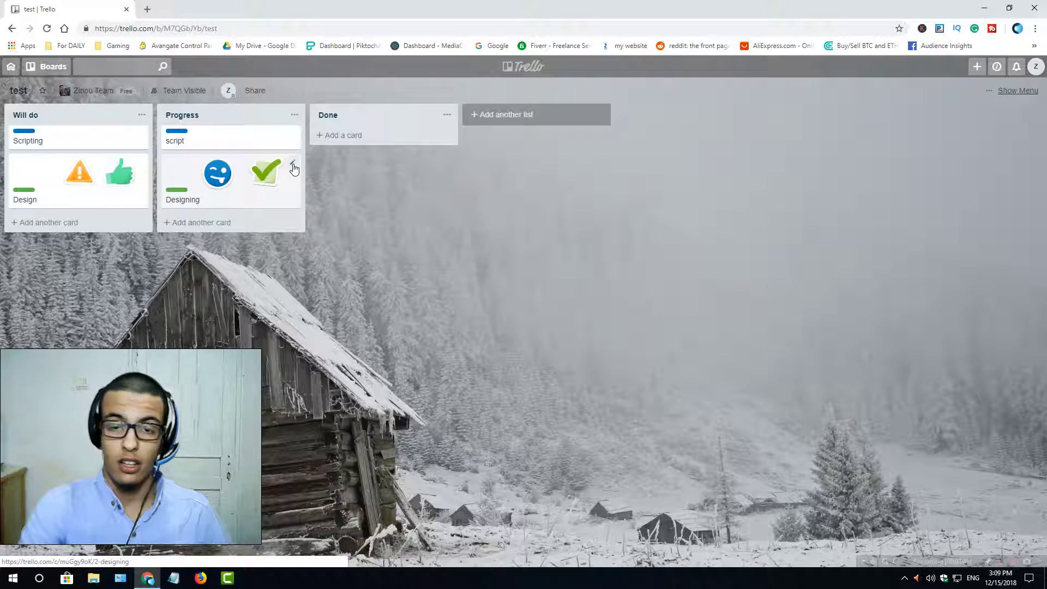
{"action": "left_click", "coordinate": [294, 169]}
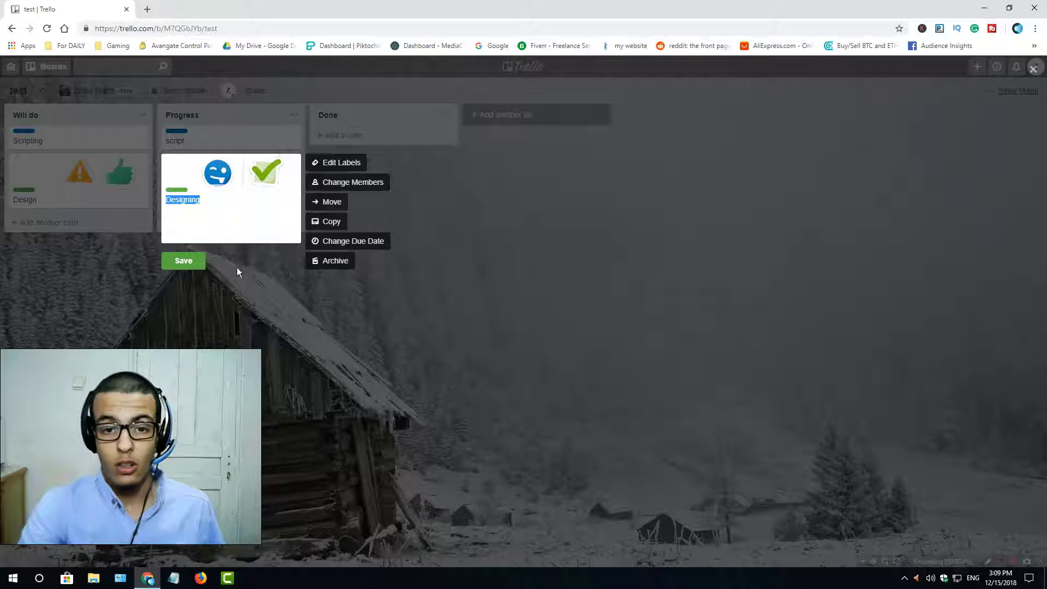
{"action": "left_click", "coordinate": [193, 264]}
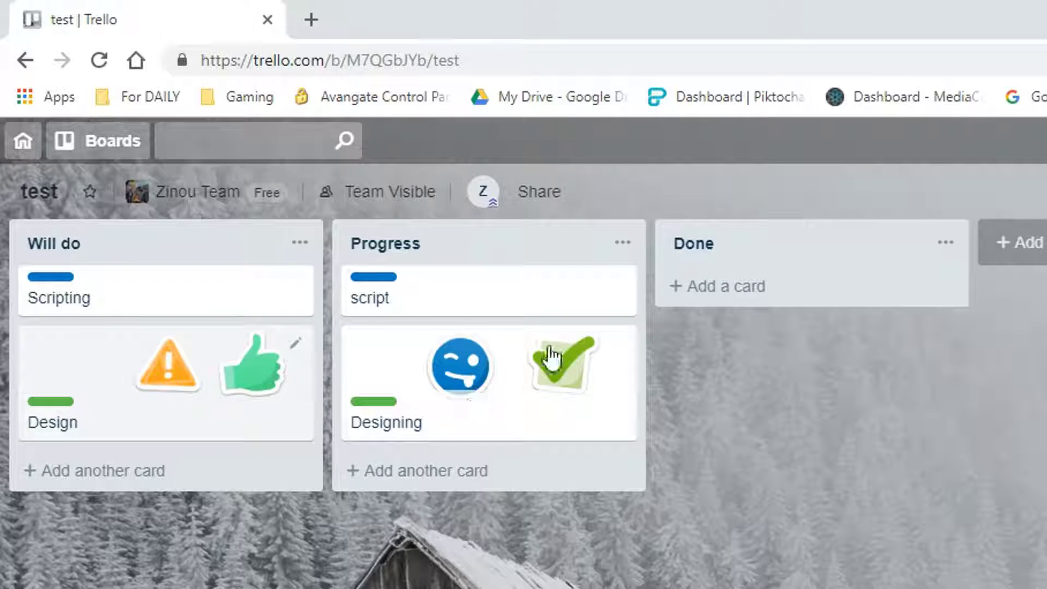
Rename the Designing card in the Progress list to "Designing and script".
{"action": "left_click", "coordinate": [621, 344]}
{"action": "key", "text": "Escape"}
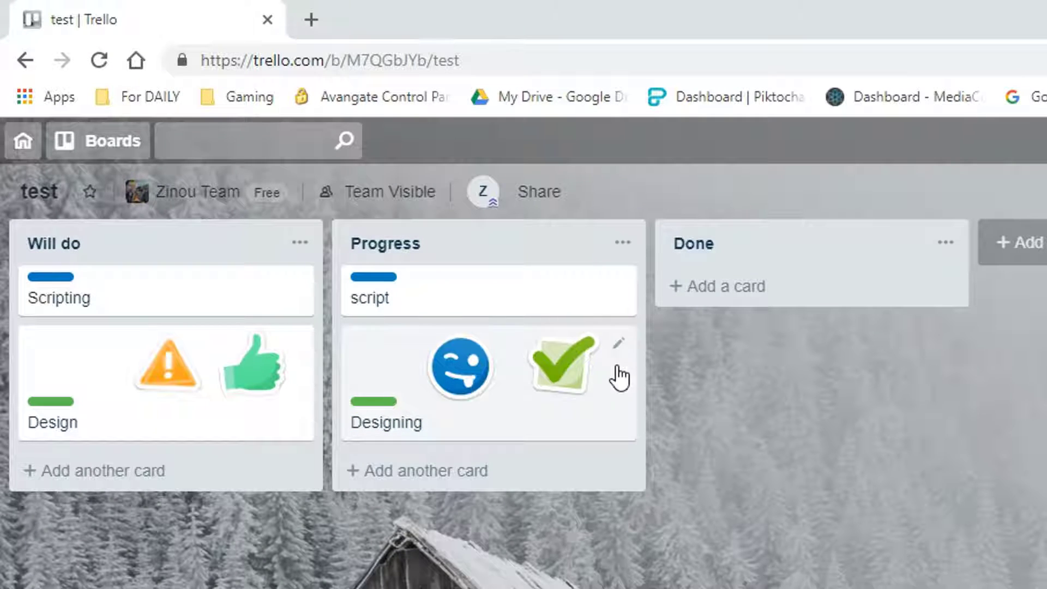
{"action": "left_click", "coordinate": [619, 345]}
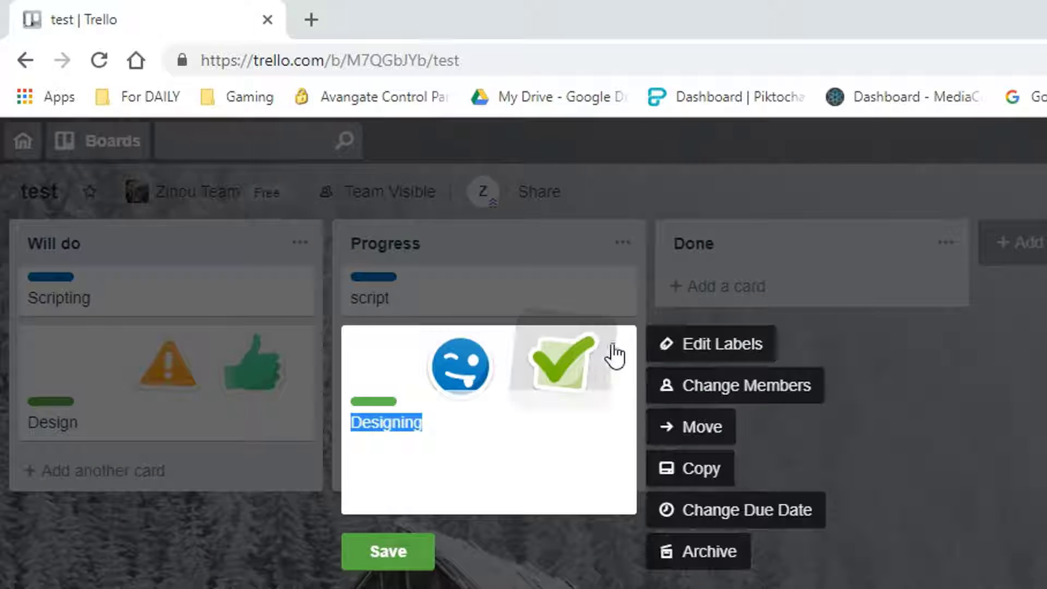
{"action": "left_click", "coordinate": [703, 349]}
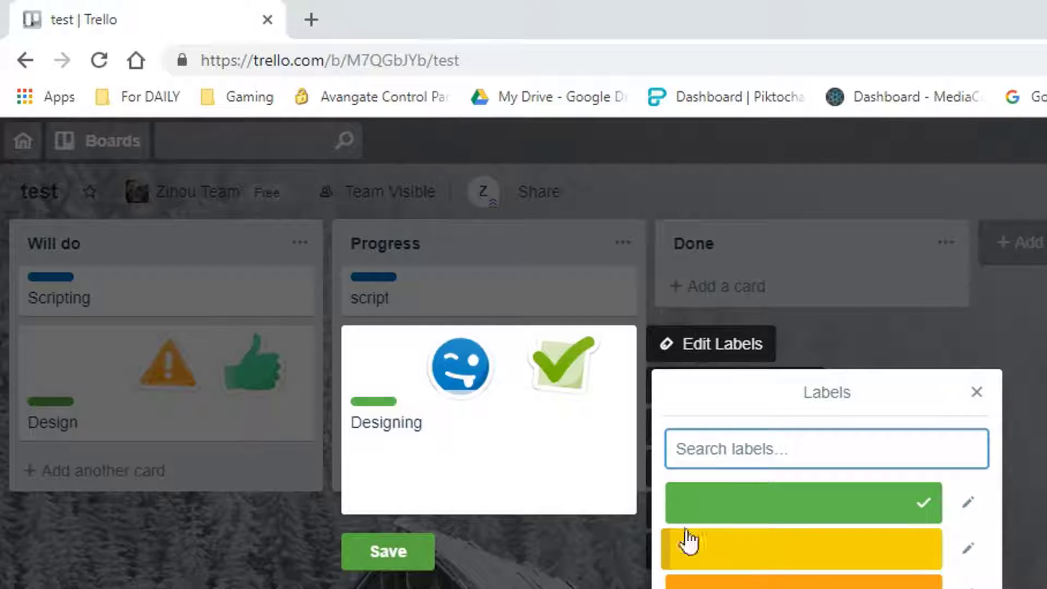
{"action": "left_click", "coordinate": [809, 551]}
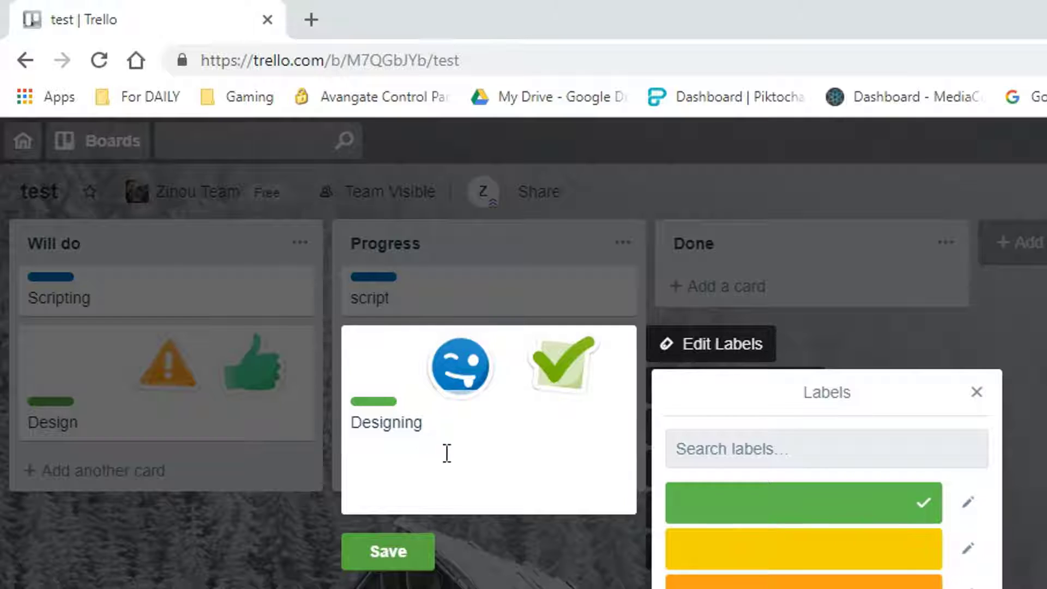
{"action": "left_click", "coordinate": [731, 344]}
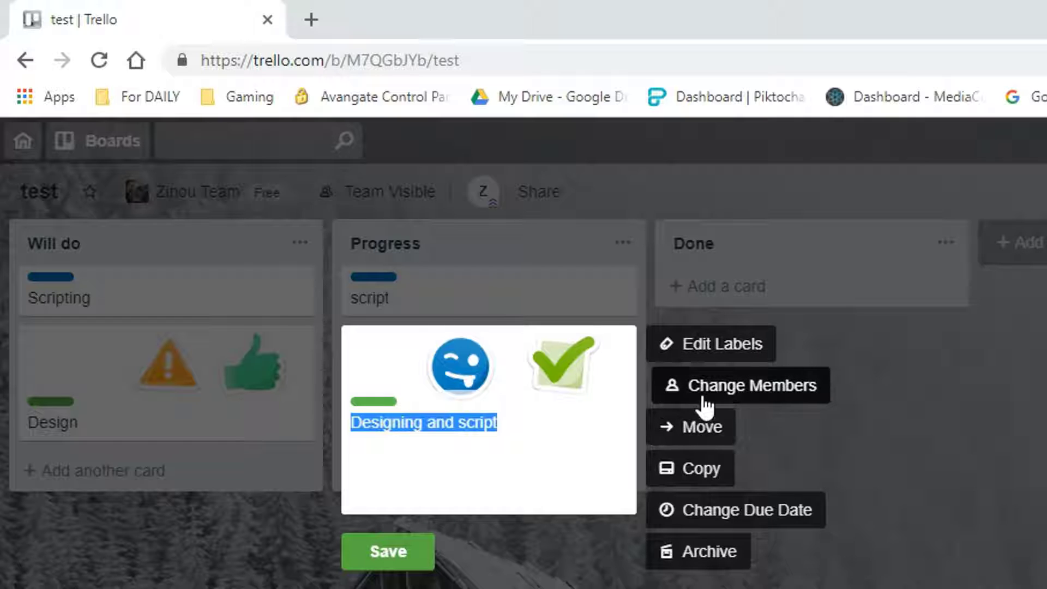
Add the blue label alongside the green one on the Designing and script card and save the card.
{"action": "left_click", "coordinate": [692, 344]}
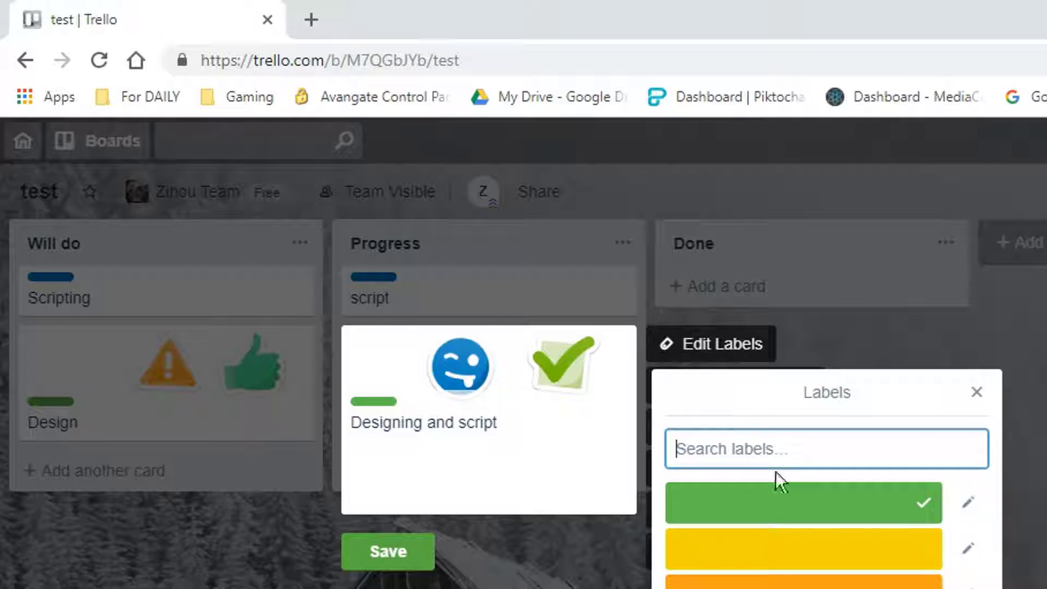
{"action": "left_click", "coordinate": [763, 588]}
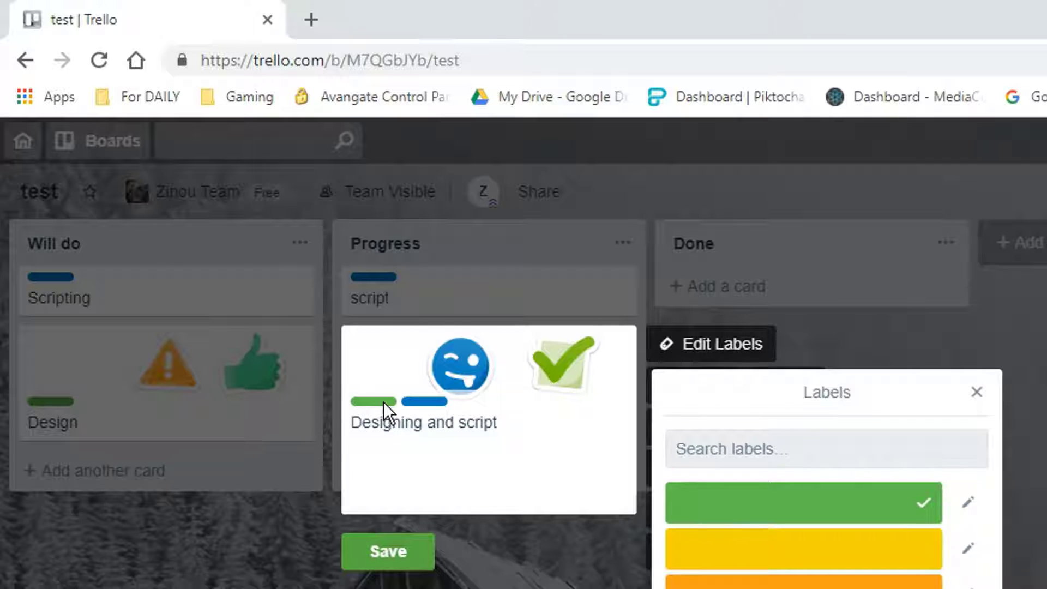
{"action": "left_click", "coordinate": [558, 426], "text": "shift"}
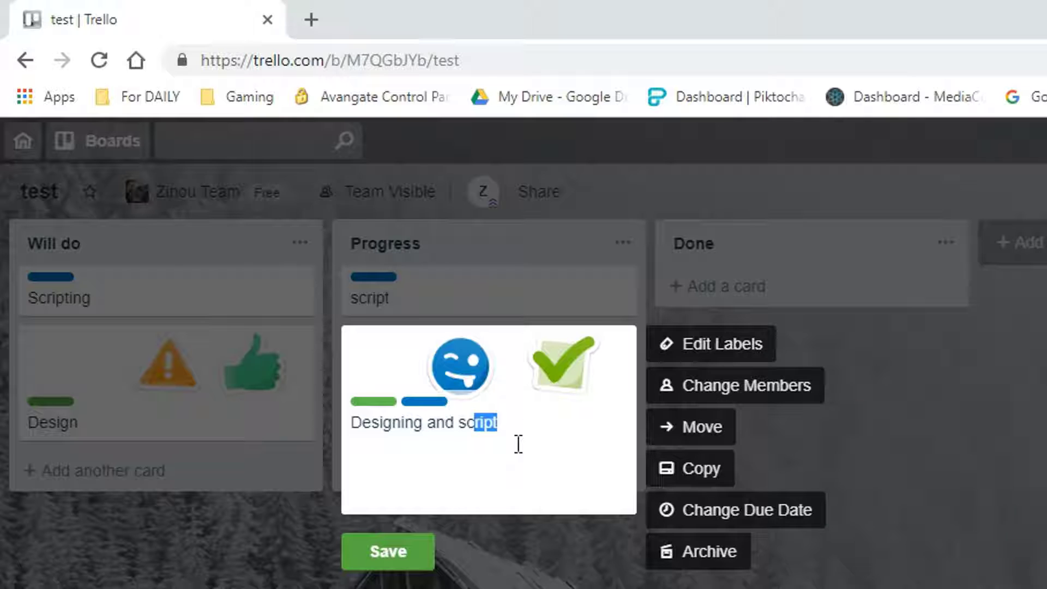
{"action": "left_click", "coordinate": [413, 548]}
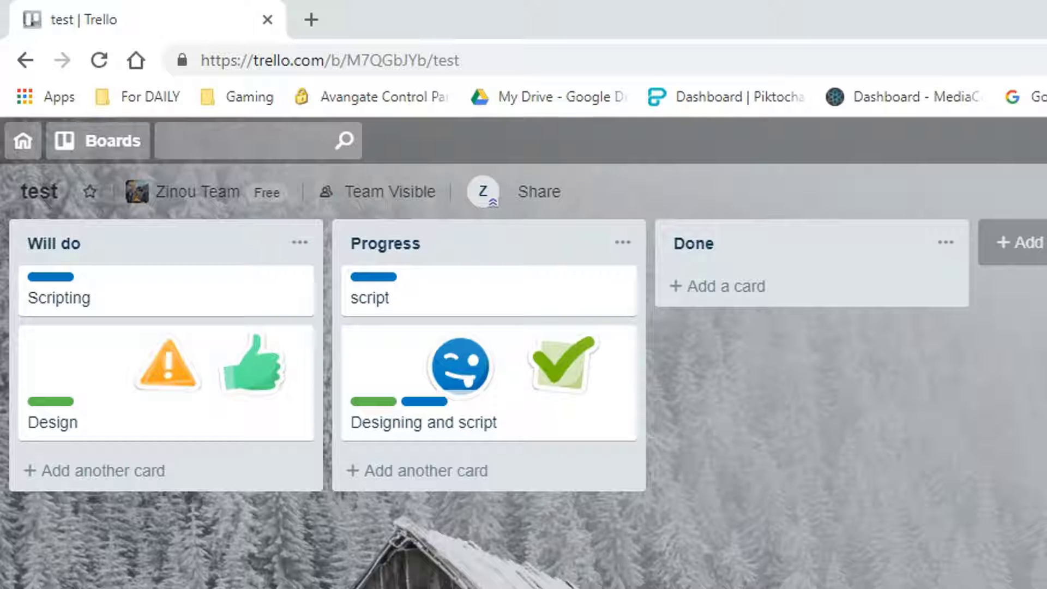
Examine the board member's profile options and the choices for inviting people to the board by email or link.
{"action": "left_click", "coordinate": [529, 199]}
{"action": "left_click", "coordinate": [398, 540]}
{"action": "left_click", "coordinate": [484, 202]}
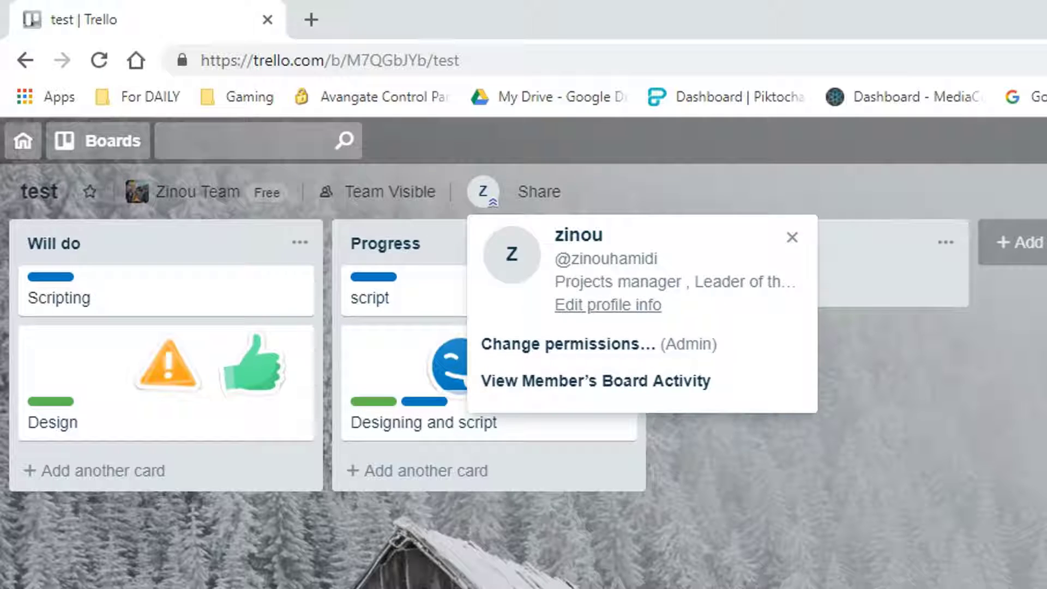
{"action": "left_click", "coordinate": [519, 196]}
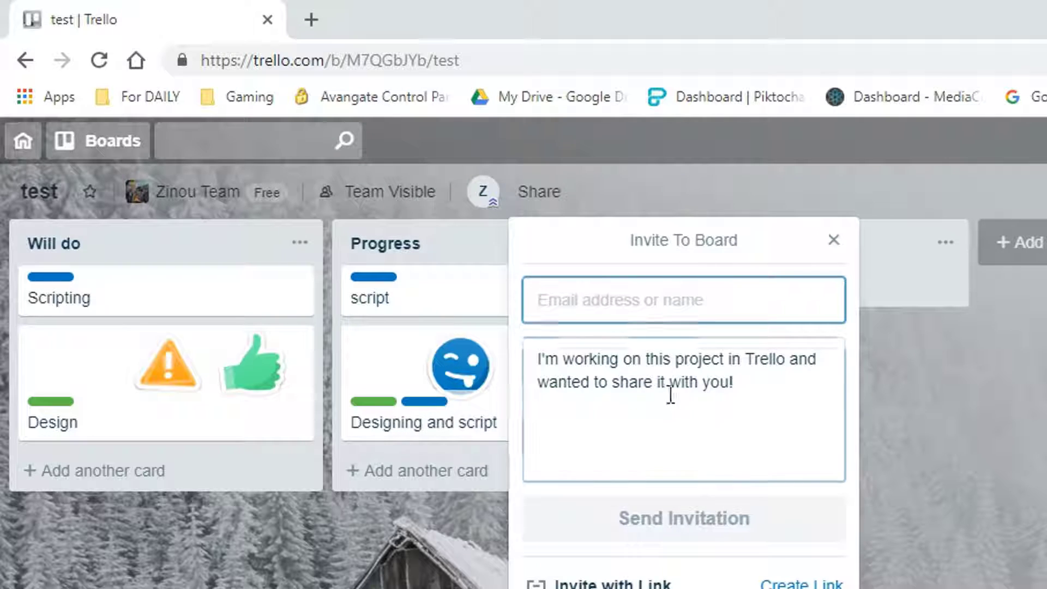
{"action": "left_click", "coordinate": [770, 420]}
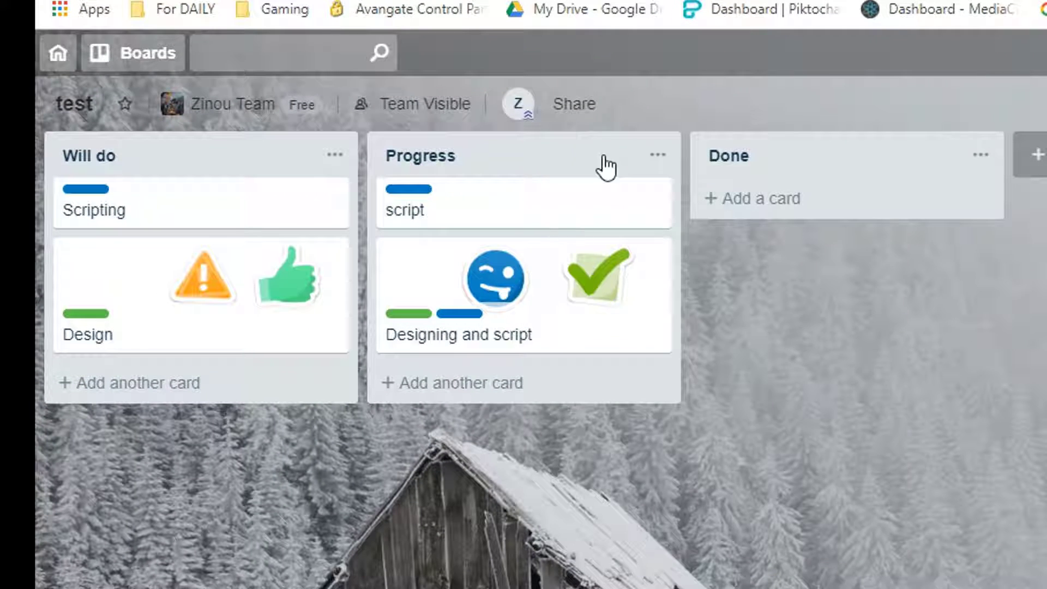
{"action": "left_click", "coordinate": [578, 107]}
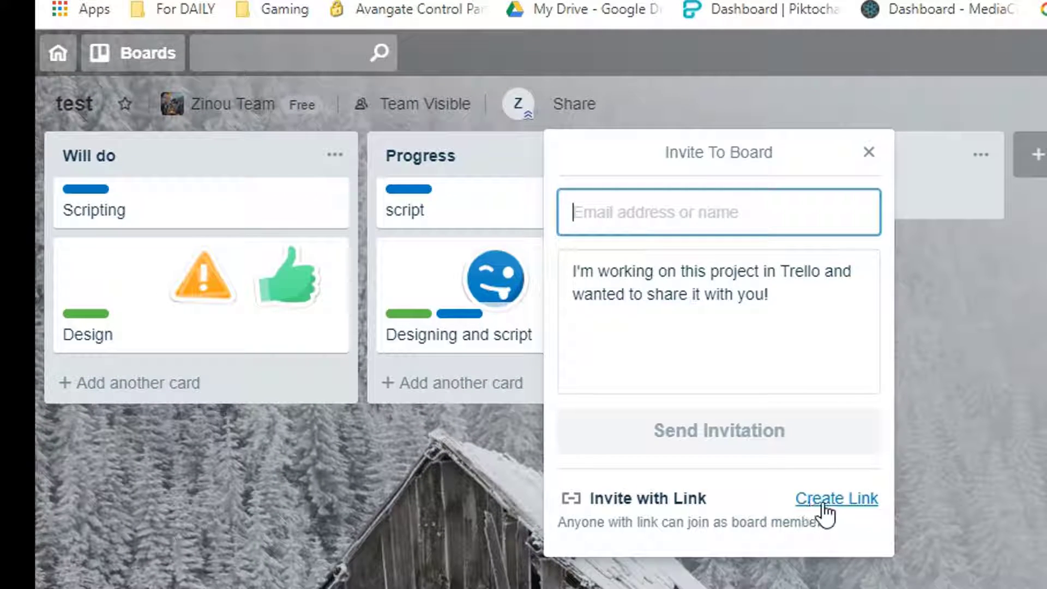
{"action": "left_click", "coordinate": [582, 105]}
{"action": "left_click", "coordinate": [582, 105]}
{"action": "key", "text": "Escape"}
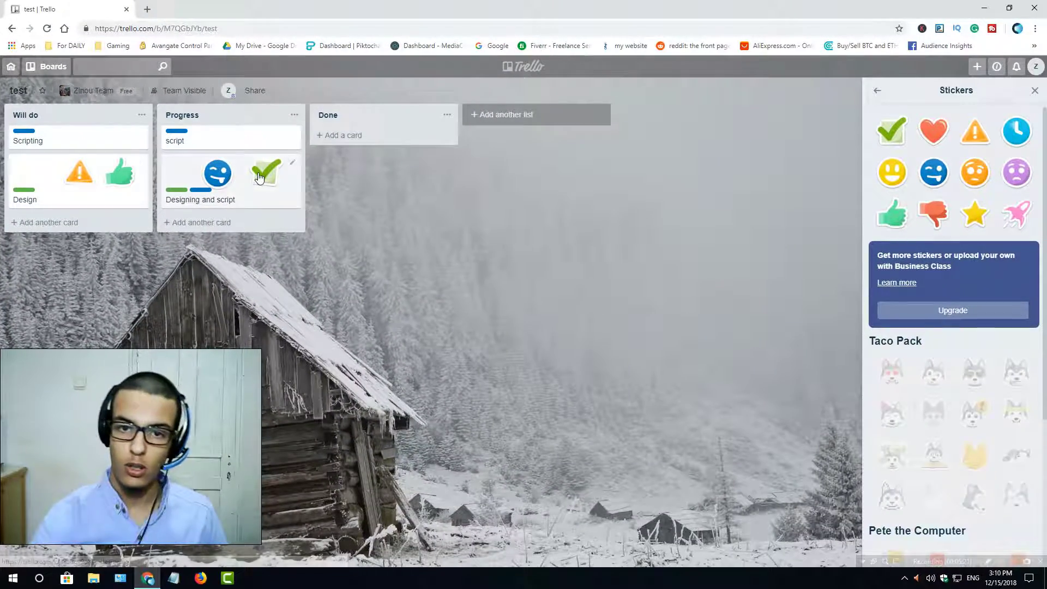
{"action": "mouse_move", "coordinate": [266, 179]}
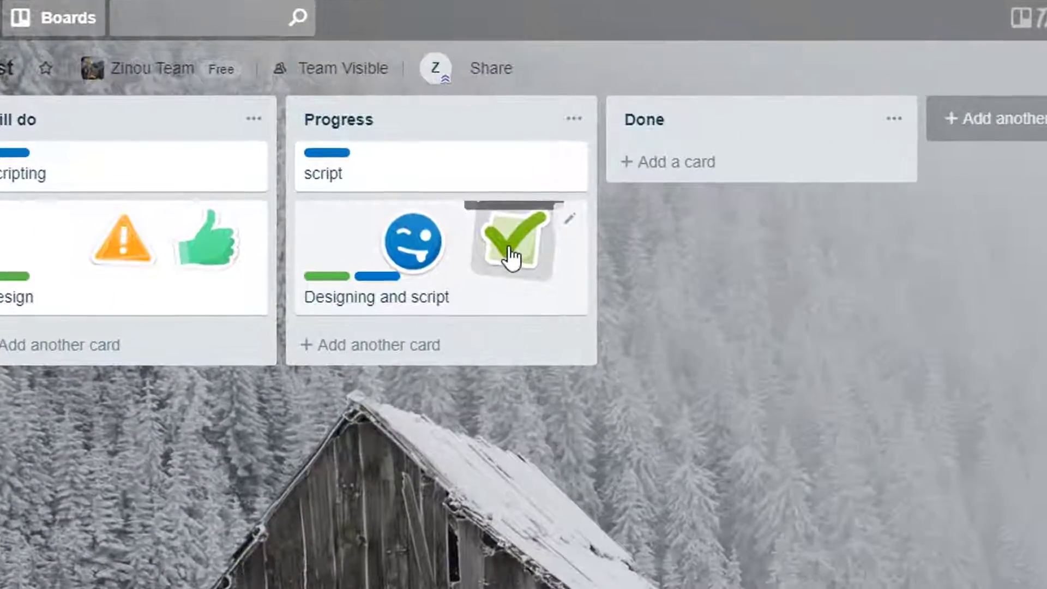
{"action": "mouse_move", "coordinate": [510, 248]}
{"action": "left_mouse_down"}
{"action": "mouse_move", "coordinate": [574, 246]}
{"action": "mouse_move", "coordinate": [485, 245]}
{"action": "mouse_move", "coordinate": [503, 250]}
{"action": "left_mouse_up"}
{"action": "left_click", "coordinate": [511, 236]}
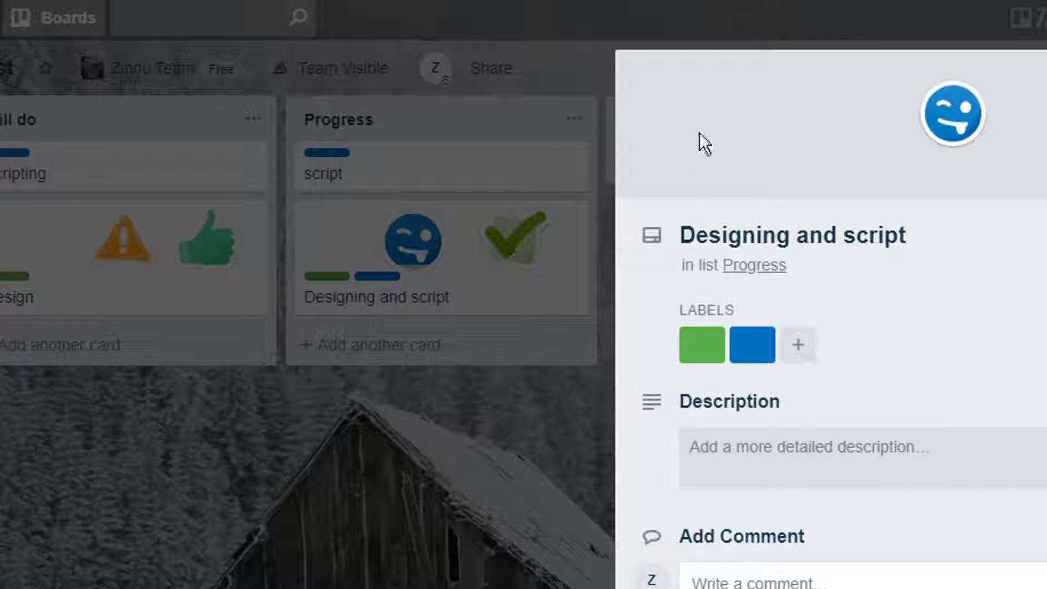
{"action": "key", "text": "Escape"}
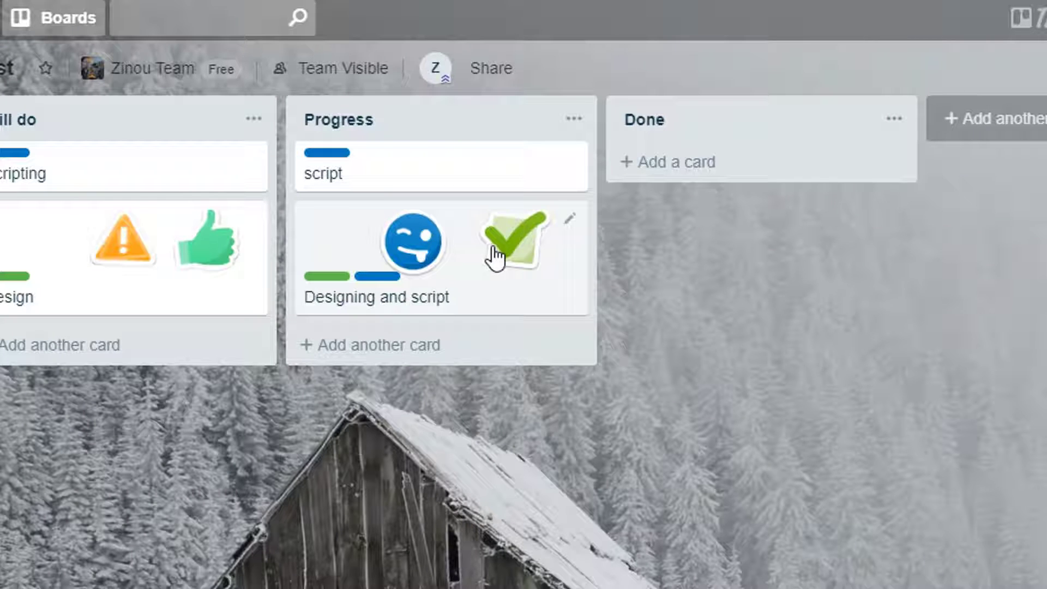
Move the Designing and script card above script in Progress, and remove its checkmark and blue winking face stickers.
{"action": "mouse_move", "coordinate": [507, 248]}
{"action": "left_click_drag", "start_coordinate": [472, 299], "coordinate": [470, 180]}
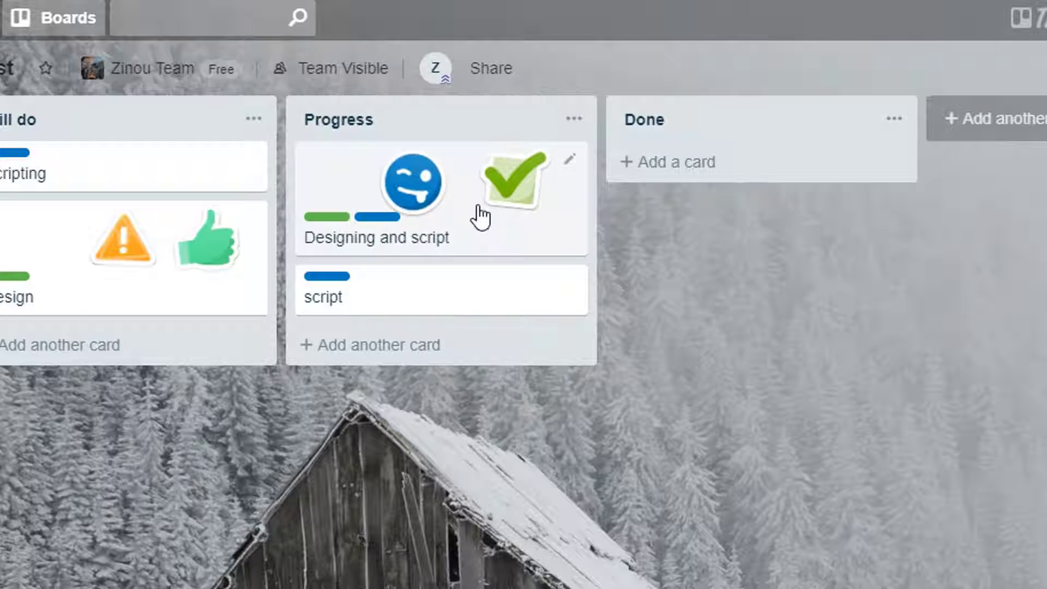
{"action": "mouse_move", "coordinate": [510, 181]}
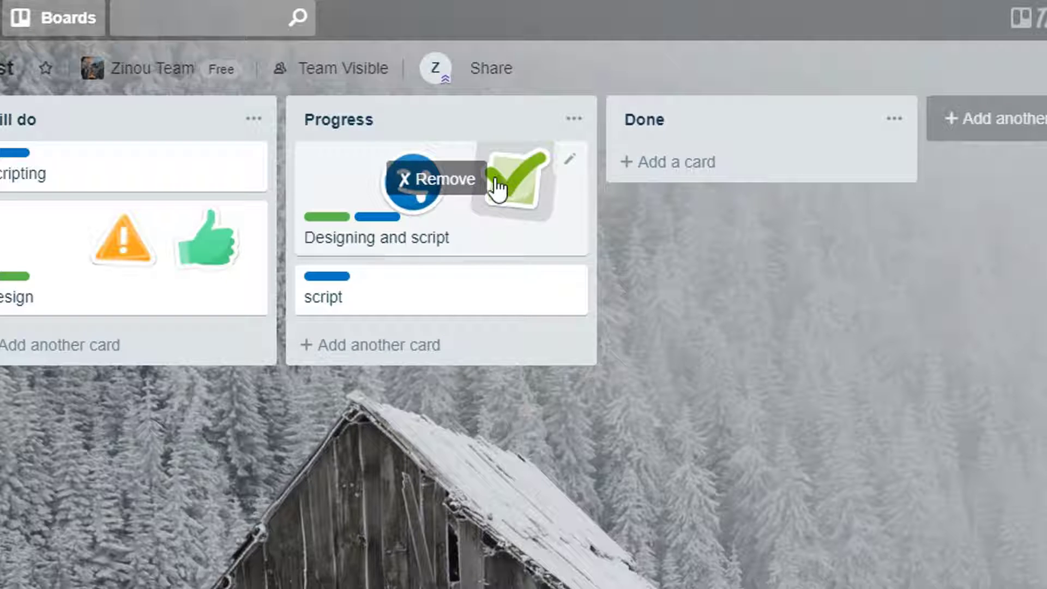
{"action": "left_click", "coordinate": [463, 183]}
{"action": "mouse_move", "coordinate": [410, 197]}
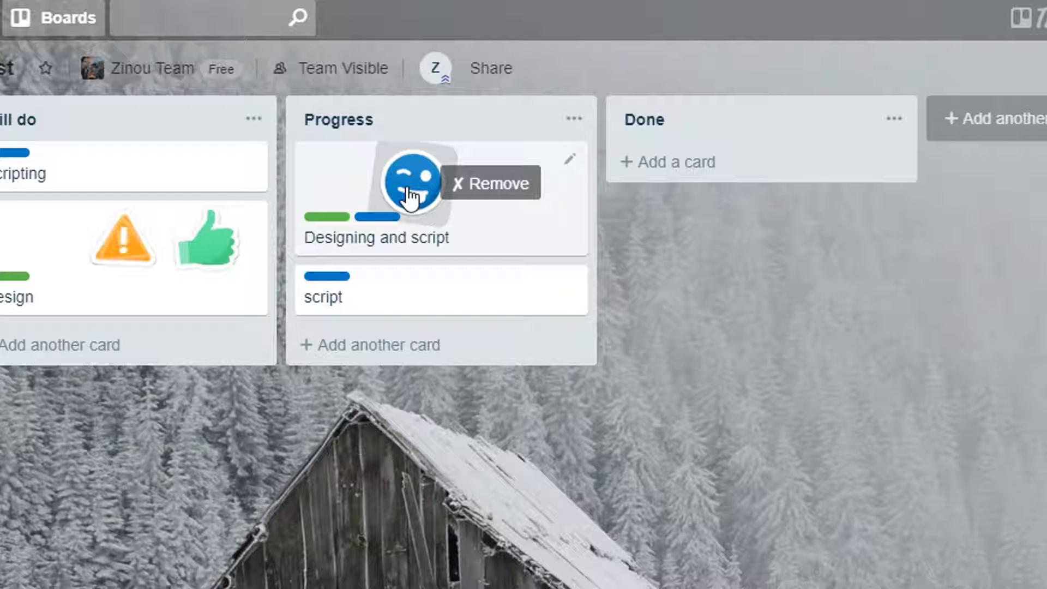
{"action": "left_click", "coordinate": [488, 188]}
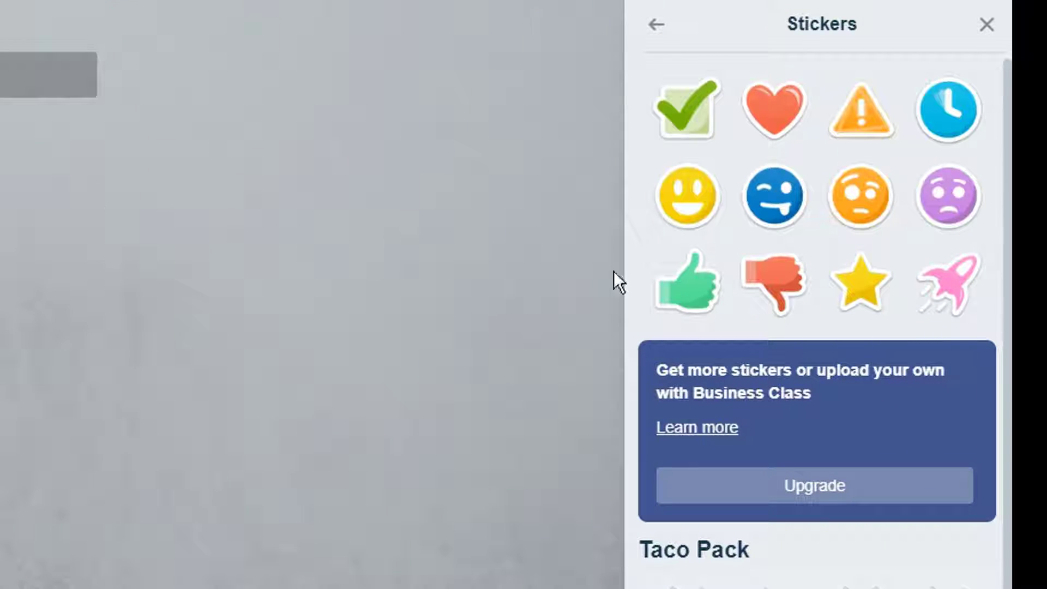
Add the checkmark, orange warning and blue clock stickers to the Designing and script card in Progress.
{"action": "left_click_drag", "start_coordinate": [705, 121], "coordinate": [511, 191]}
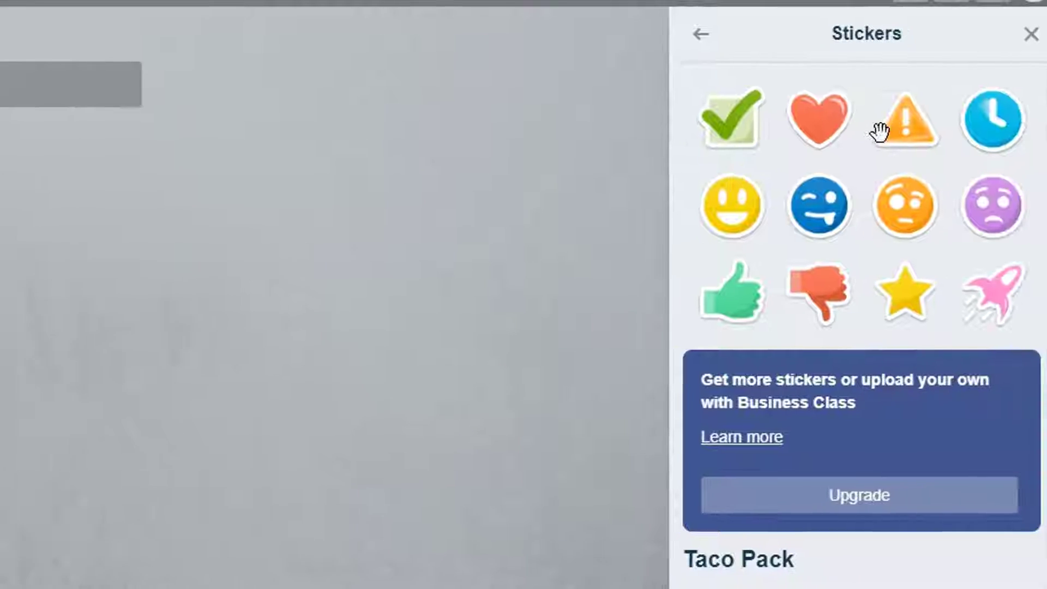
{"action": "left_click_drag", "start_coordinate": [879, 132], "coordinate": [362, 198]}
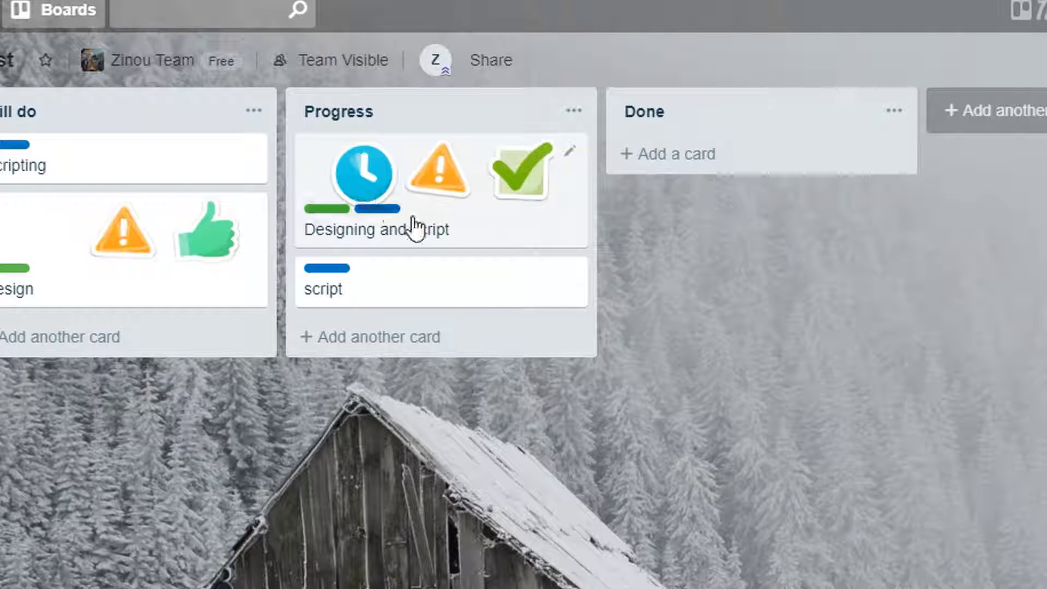
{"action": "left_click", "coordinate": [362, 181]}
{"action": "left_click", "coordinate": [364, 177]}
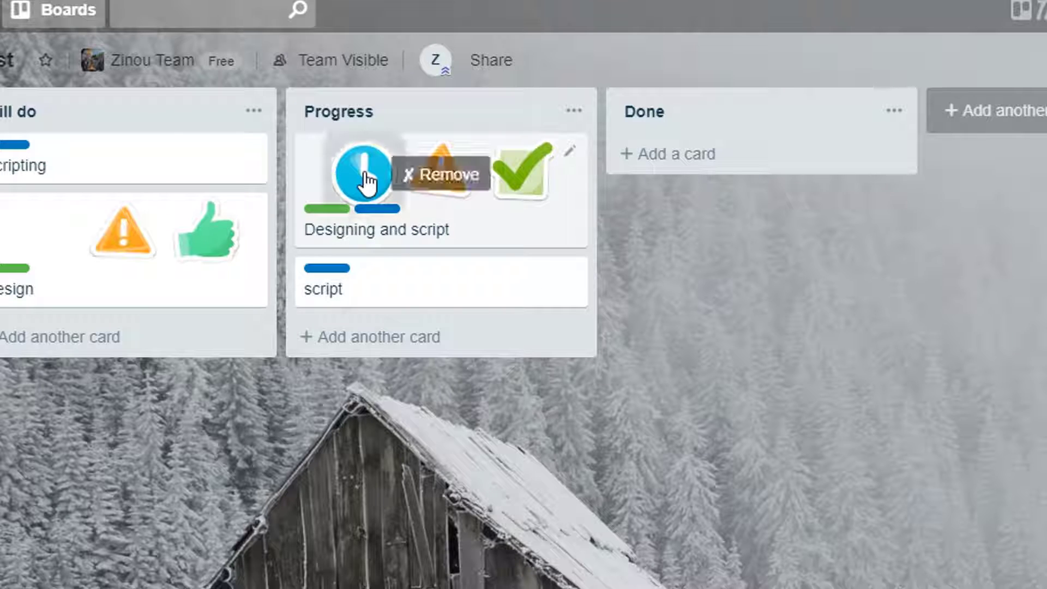
{"action": "mouse_move", "coordinate": [367, 195]}
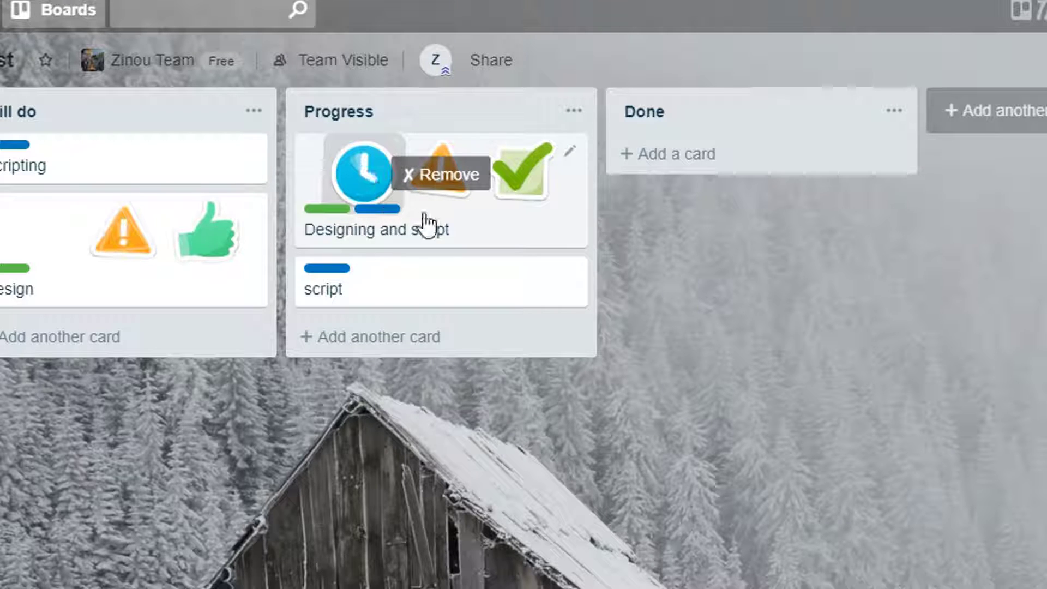
{"action": "mouse_move", "coordinate": [443, 185]}
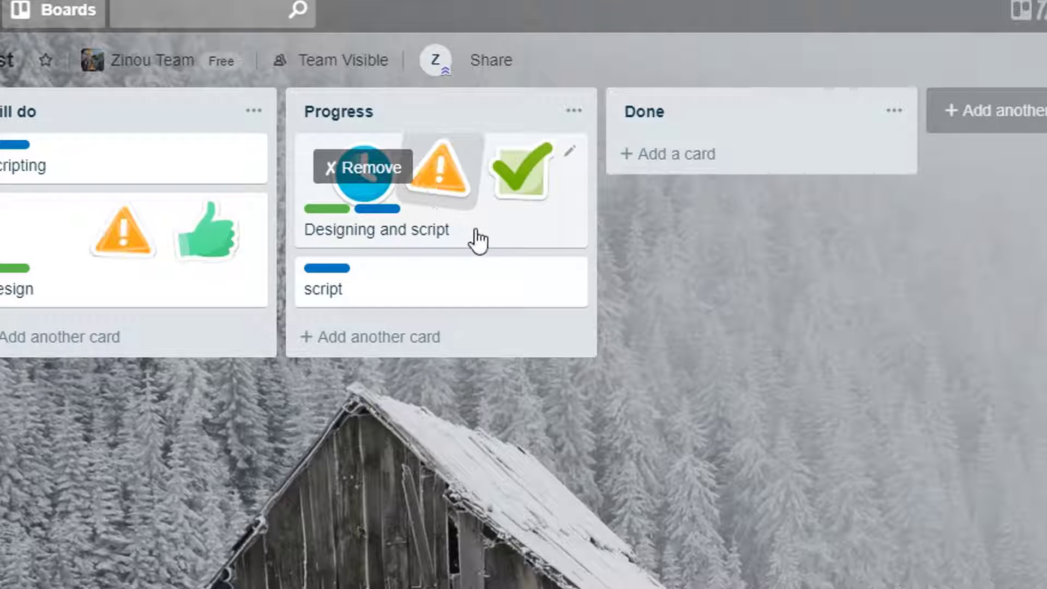
{"action": "mouse_move", "coordinate": [518, 175]}
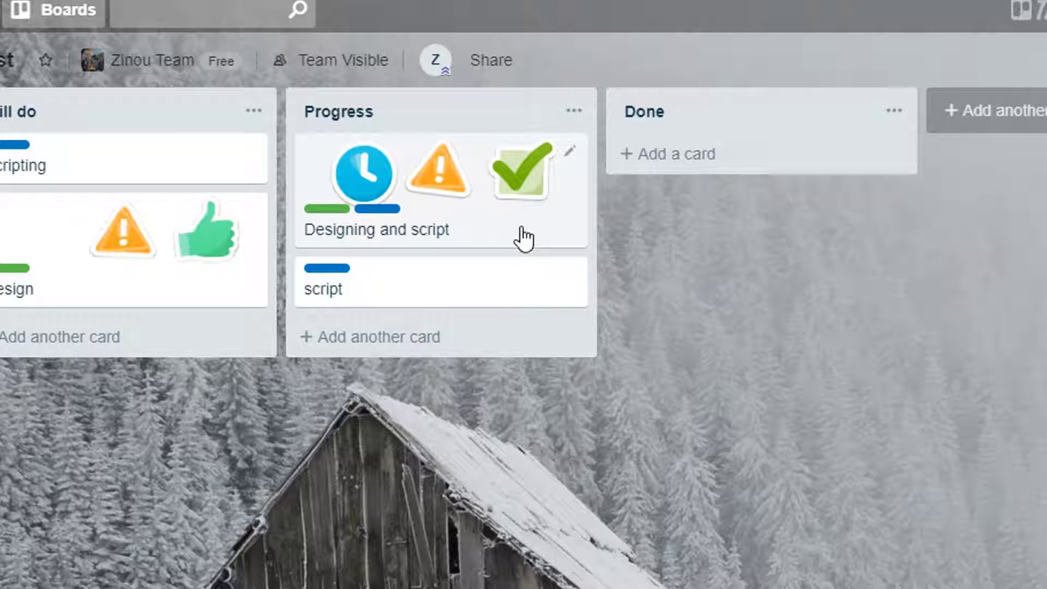
Move the Designing and script card from Progress and the Design card from Will do into the Done list.
{"action": "left_click_drag", "start_coordinate": [602, 209], "coordinate": [849, 214]}
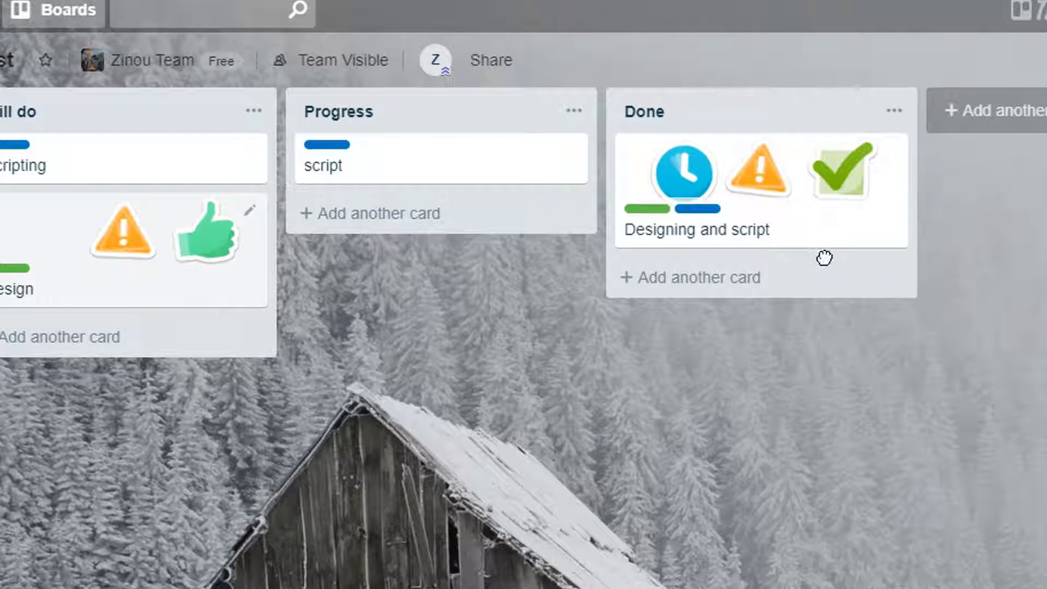
{"action": "left_click_drag", "start_coordinate": [824, 258], "coordinate": [810, 323]}
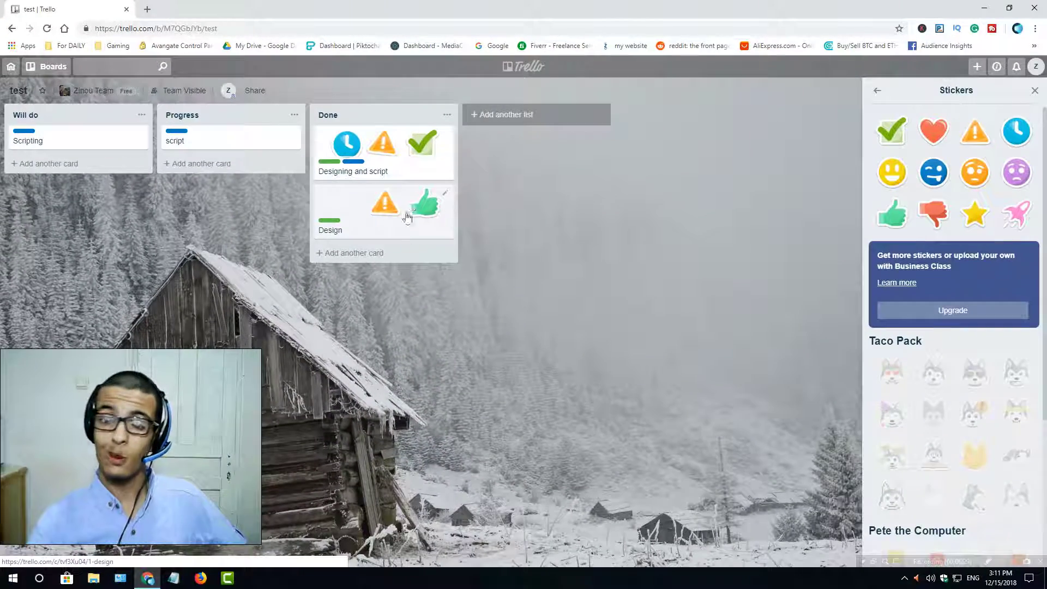
Review the board's activity history for card moves, background changes and checklist edits.
{"action": "scroll", "coordinate": [934, 384], "scroll_direction": "down", "scroll_amount": 3}
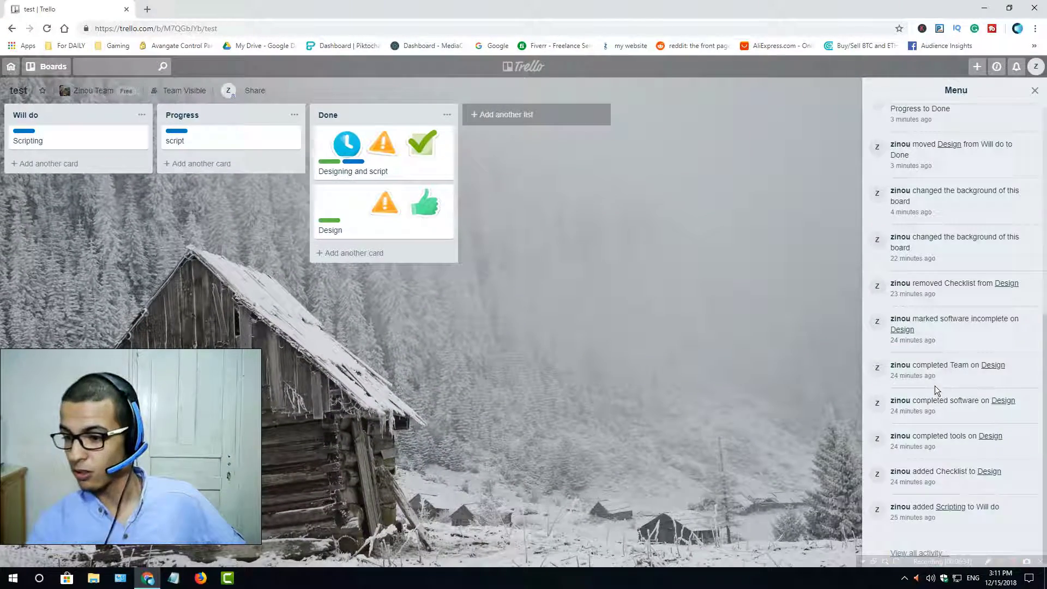
{"action": "scroll", "coordinate": [951, 352], "scroll_direction": "up", "scroll_amount": 1}
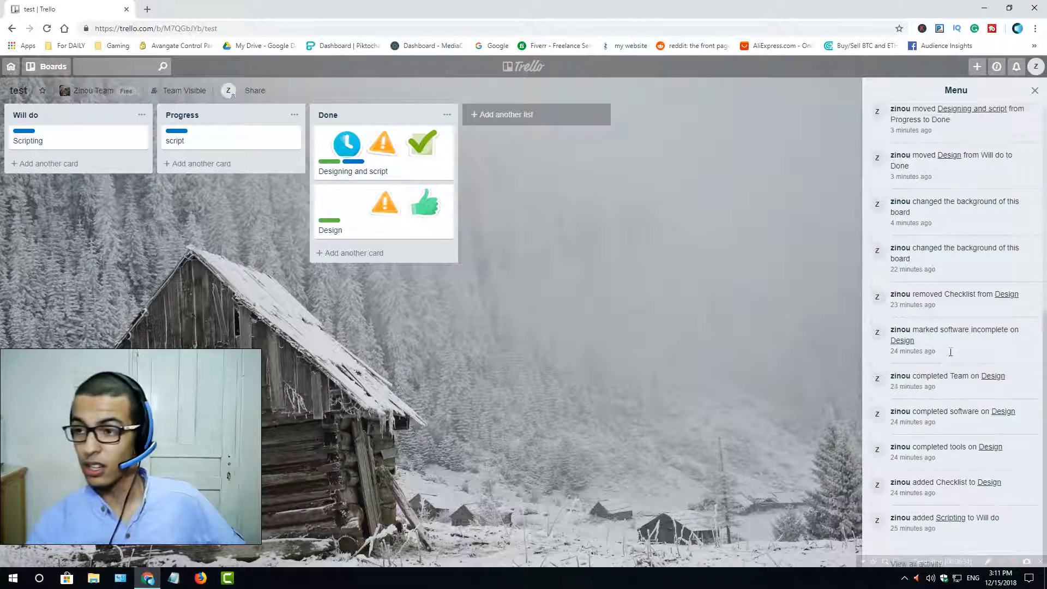
{"action": "scroll", "coordinate": [950, 352], "scroll_direction": "up", "scroll_amount": 5}
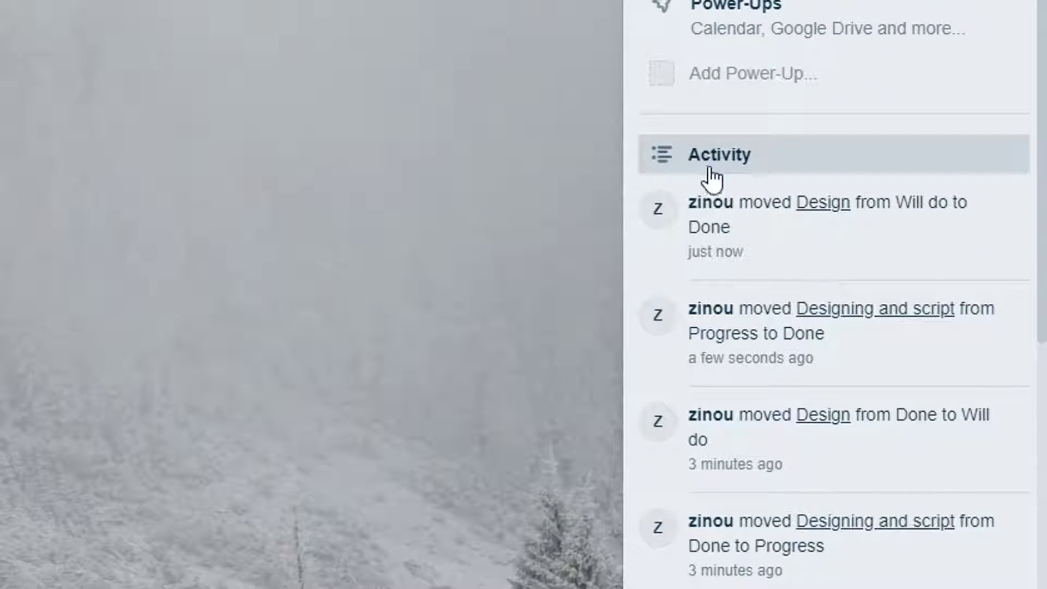
{"action": "scroll", "coordinate": [732, 222], "scroll_direction": "down", "scroll_amount": 3}
{"action": "scroll", "coordinate": [739, 221], "scroll_direction": "up", "scroll_amount": 3}
{"action": "scroll", "coordinate": [739, 201], "scroll_direction": "down", "scroll_amount": 2}
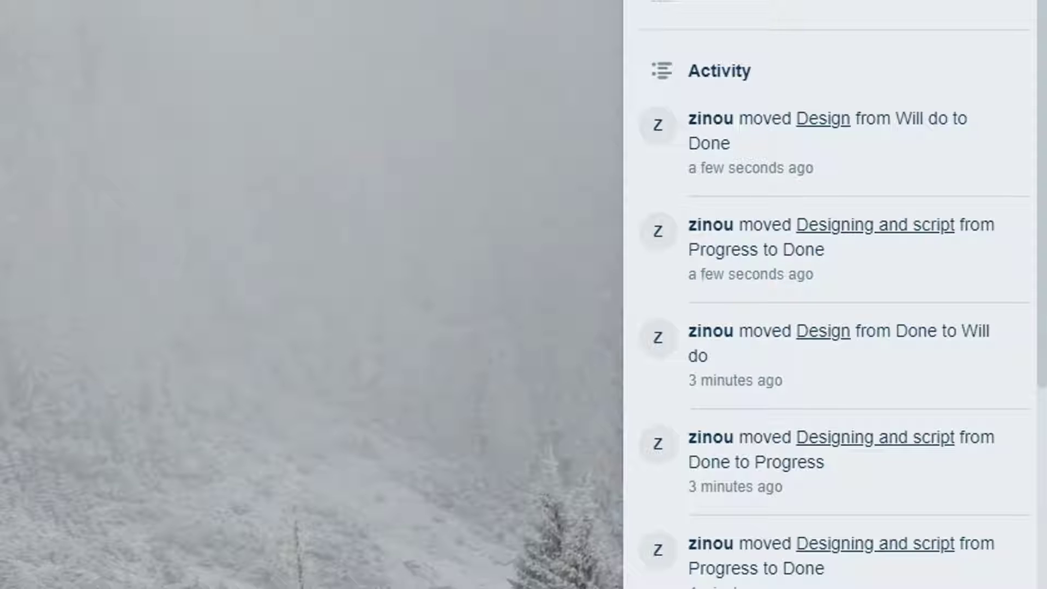
{"action": "scroll", "coordinate": [931, 231], "scroll_direction": "up", "scroll_amount": 1}
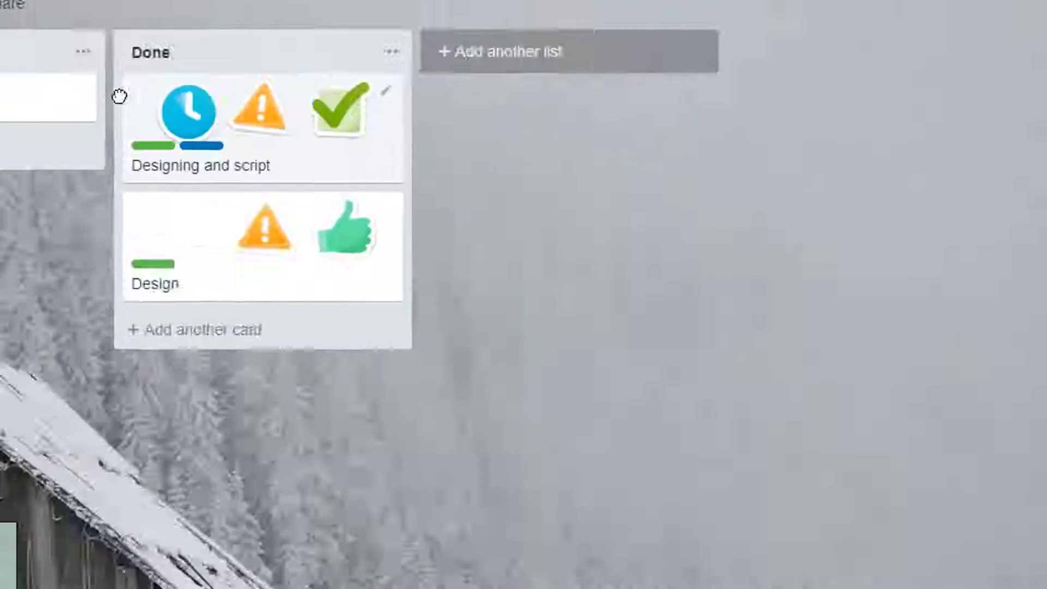
Move the Designing and script card from the Done list back to the Progress list.
{"action": "left_click_drag", "start_coordinate": [120, 97], "coordinate": [434, 366]}
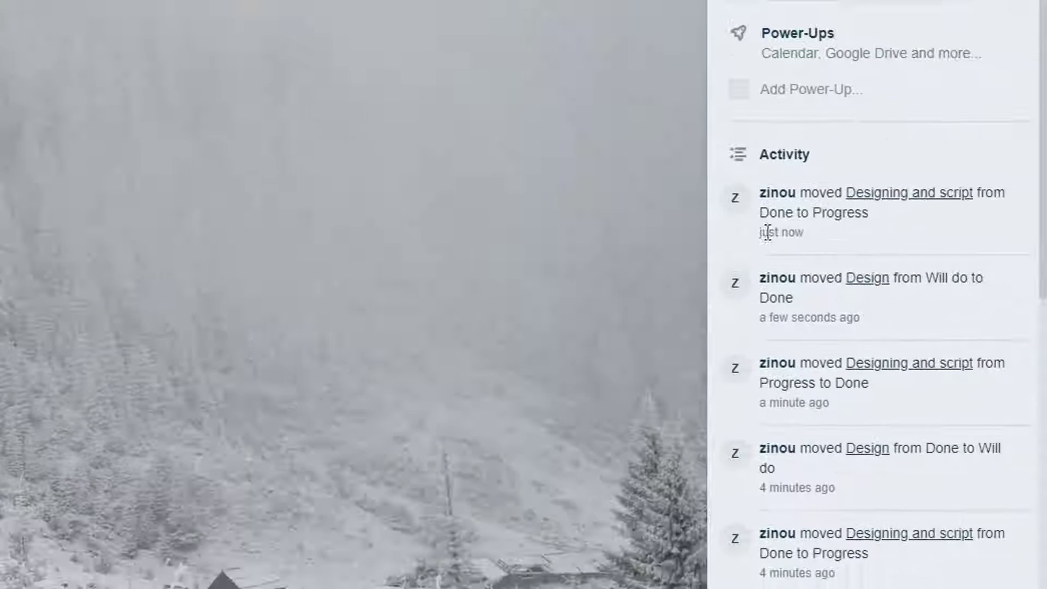
Check the newest card move and its time in the activity log, read back to the checklist entries, and close the board menu.
{"action": "left_click_drag", "start_coordinate": [762, 232], "coordinate": [817, 238]}
{"action": "left_click", "coordinate": [819, 243]}
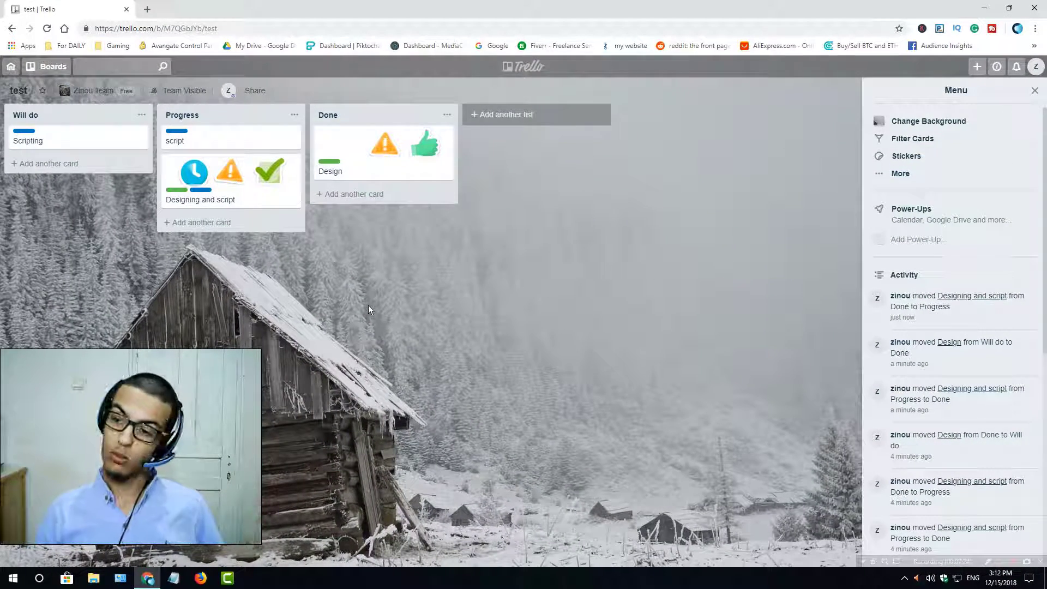
{"action": "scroll", "coordinate": [989, 379], "scroll_direction": "down", "scroll_amount": 7}
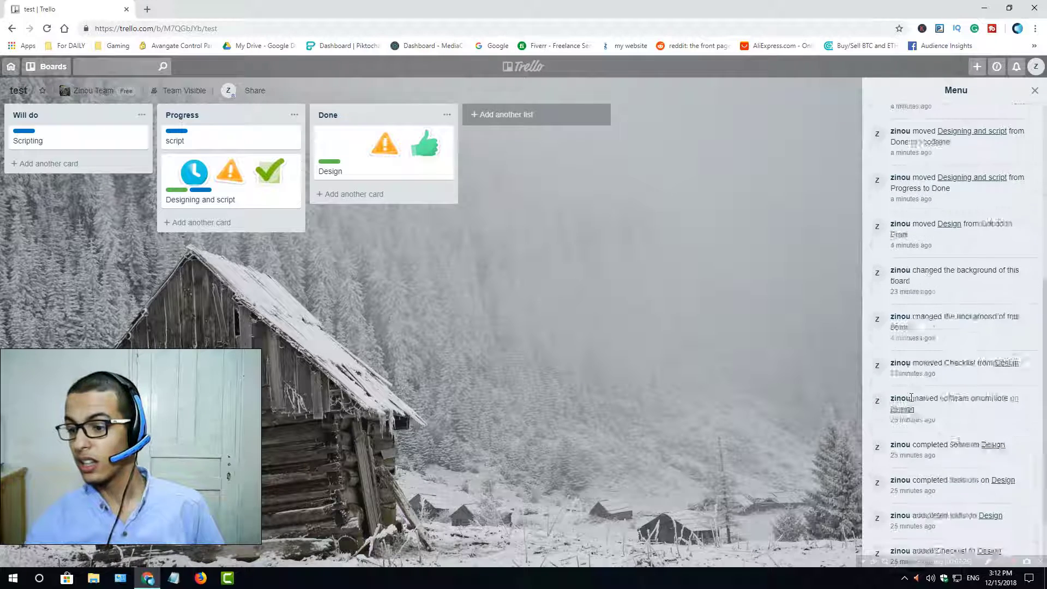
{"action": "scroll", "coordinate": [905, 389], "scroll_direction": "up", "scroll_amount": 10}
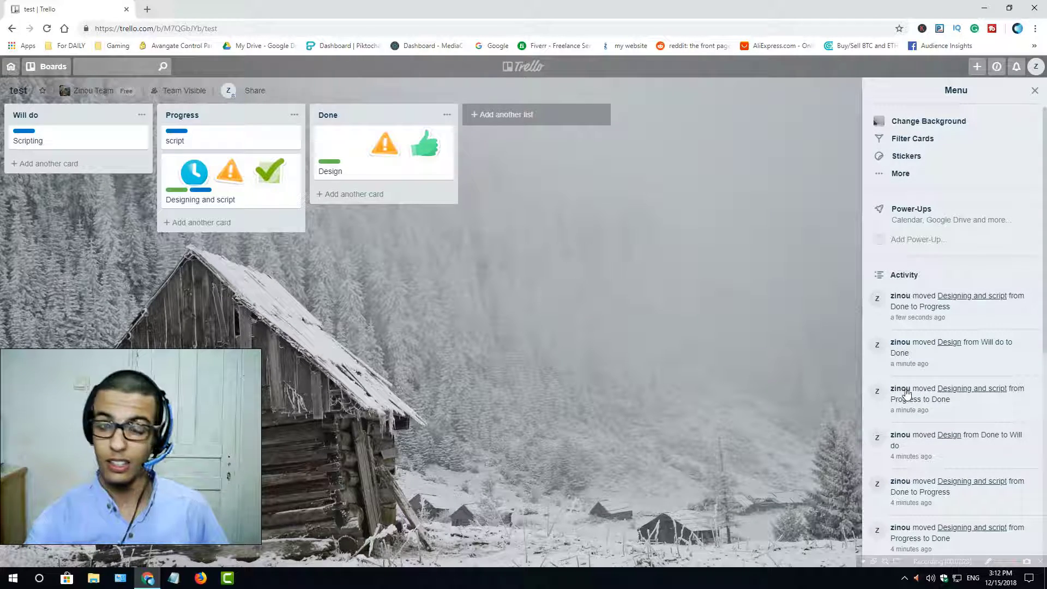
{"action": "scroll", "coordinate": [909, 381], "scroll_direction": "down", "scroll_amount": 4}
{"action": "scroll", "coordinate": [910, 382], "scroll_direction": "down", "scroll_amount": 4}
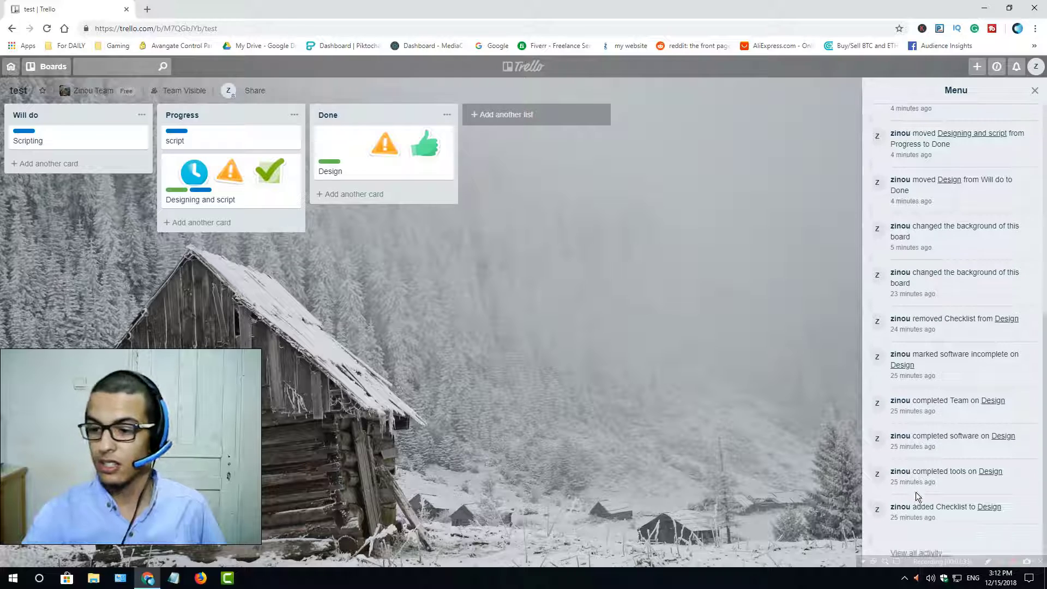
{"action": "scroll", "coordinate": [934, 446], "scroll_direction": "up", "scroll_amount": 8}
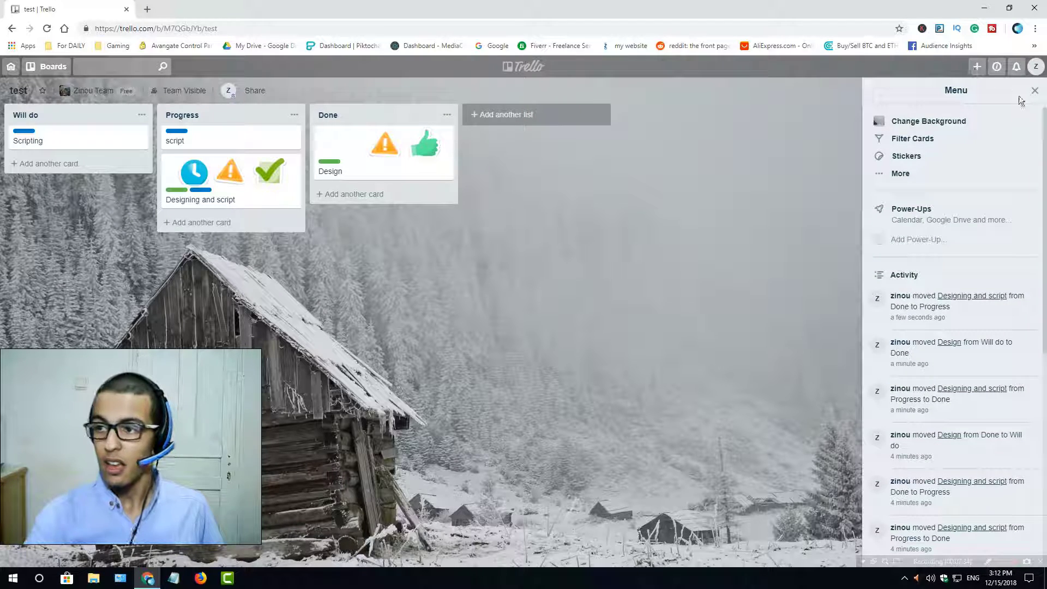
{"action": "left_click", "coordinate": [1036, 97]}
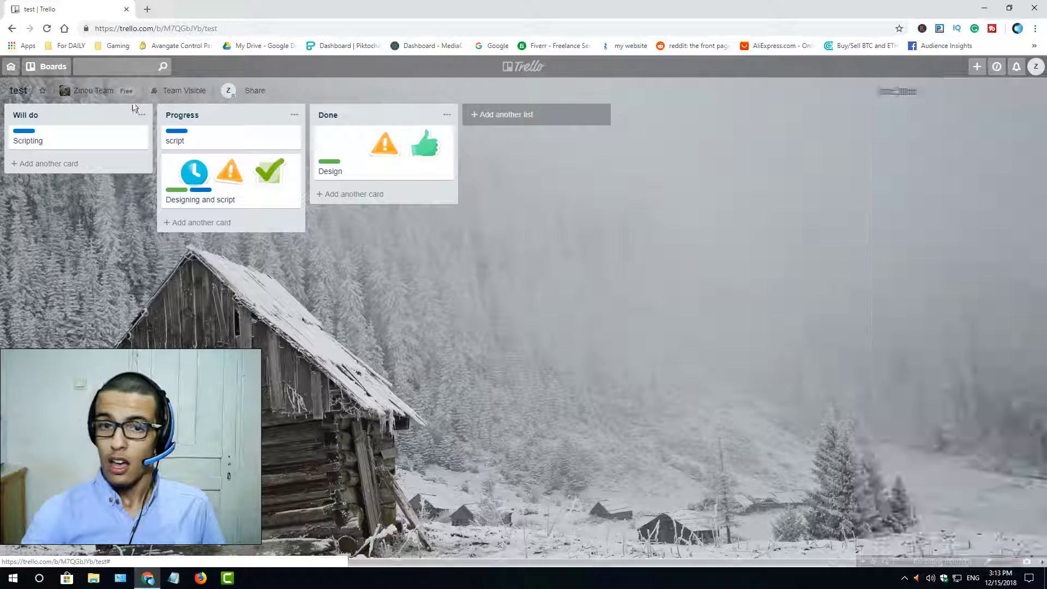
Look at the board member's profile and permission options and at the Invite To Board form, closing each one.
{"action": "left_click", "coordinate": [230, 91]}
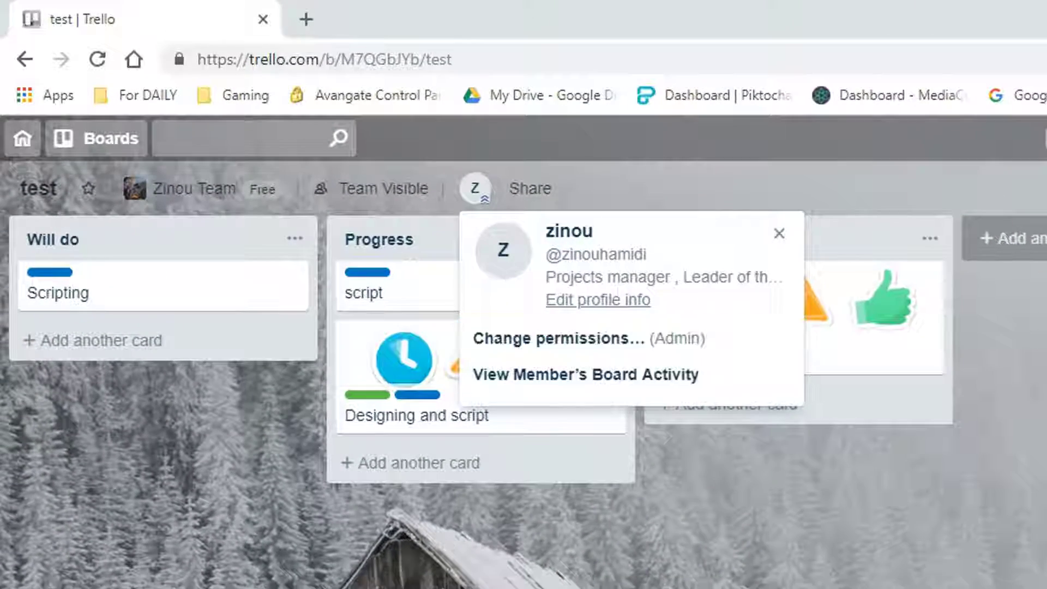
{"action": "left_click", "coordinate": [572, 212]}
{"action": "left_click", "coordinate": [515, 192]}
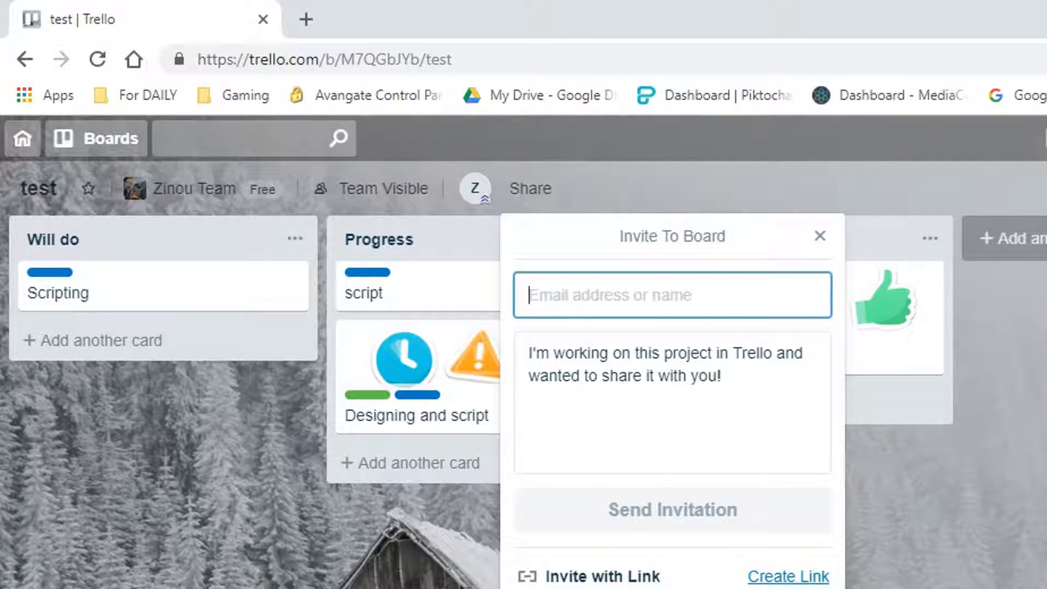
{"action": "left_click", "coordinate": [820, 237]}
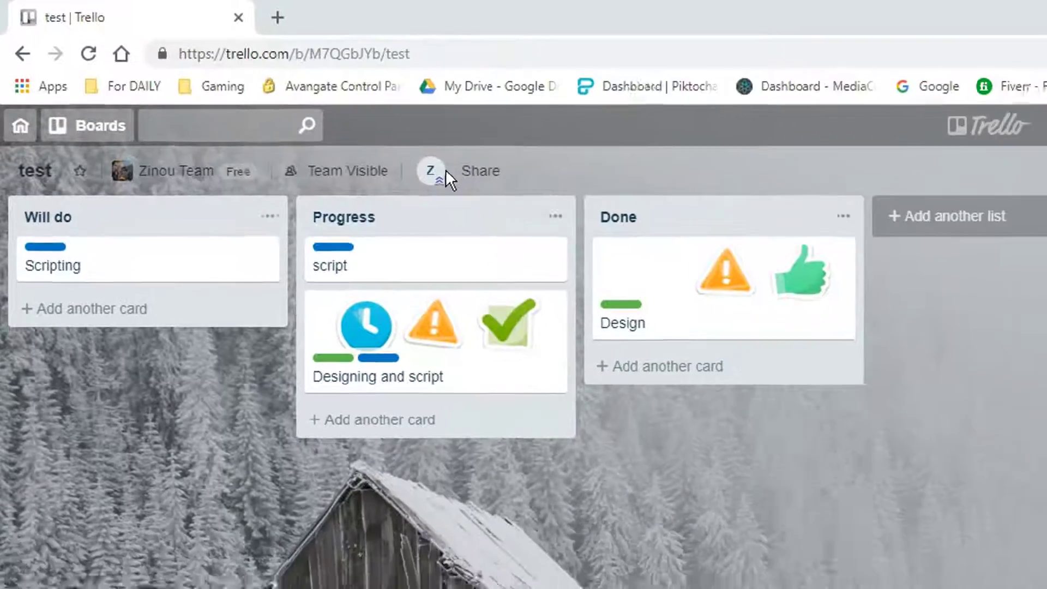
{"action": "left_click", "coordinate": [475, 190]}
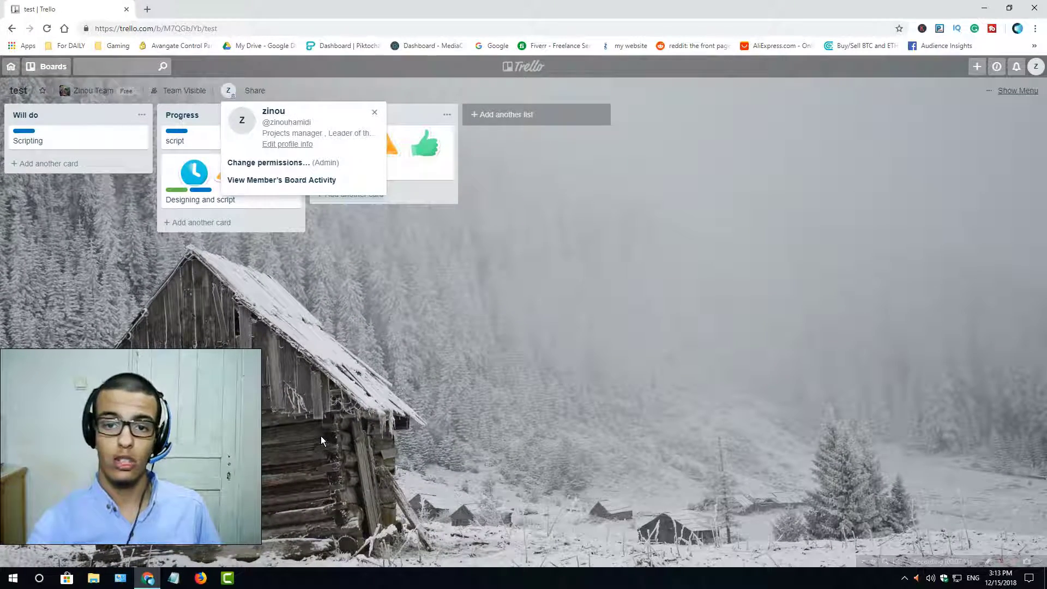
{"action": "left_click", "coordinate": [274, 381]}
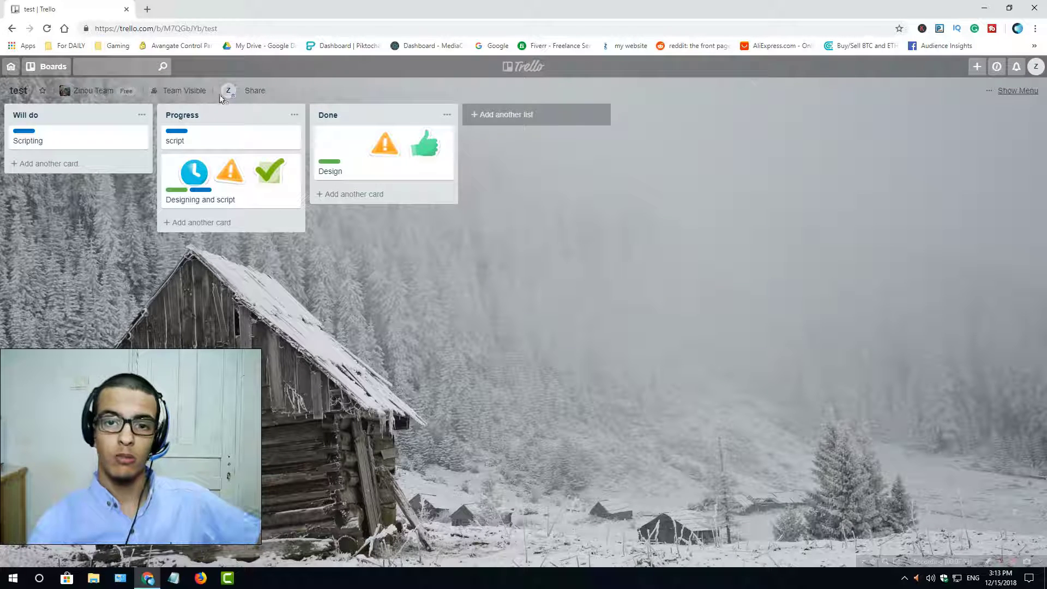